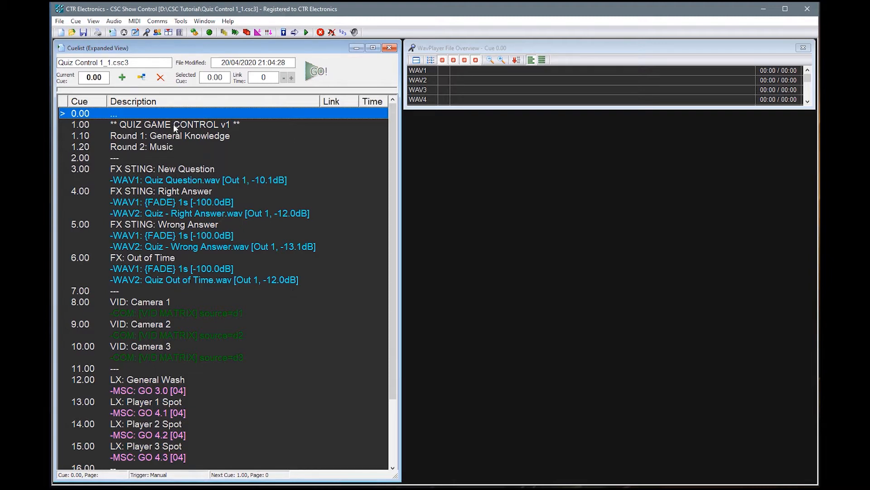
# Step: Open the Hot Cues window beneath the WavPlayer overview and assign cue 3.00, FX STING: New Question, to its first button
pyautogui.click(94, 21)
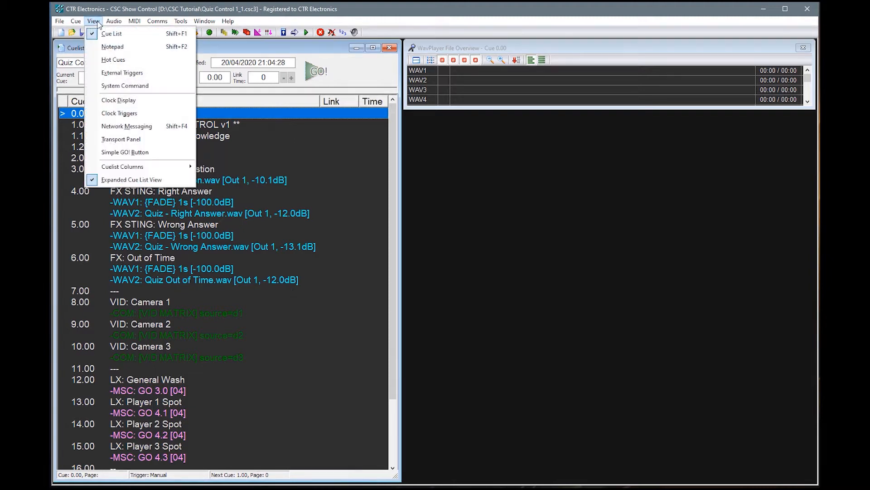
pyautogui.click(114, 59)
pyautogui.moveTo(116, 64); pyautogui.dragTo(455, 123)
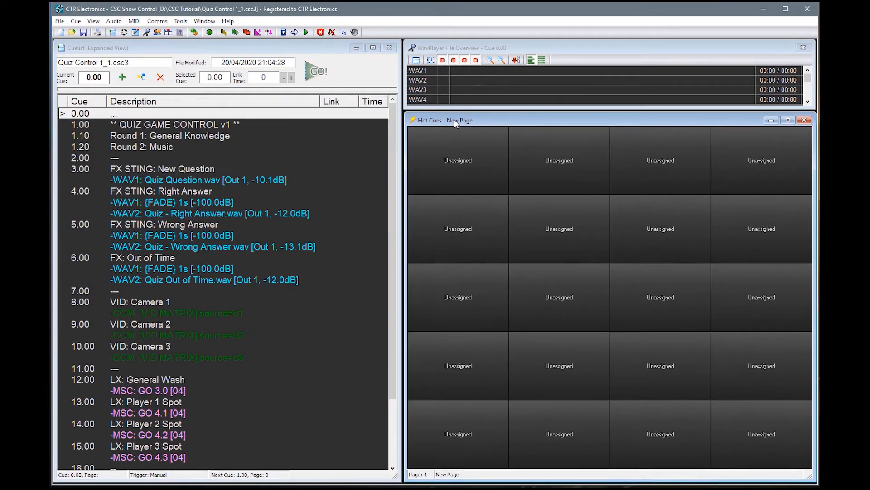
pyautogui.moveTo(145, 169); pyautogui.dragTo(459, 166)
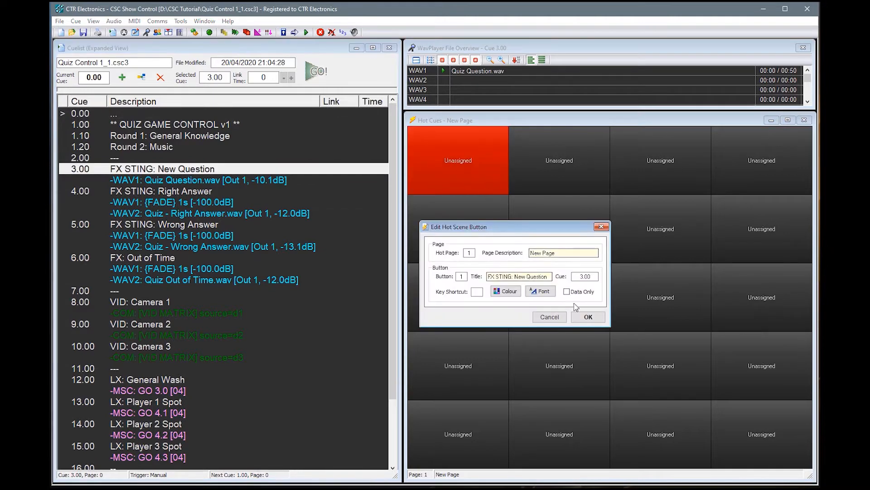
pyautogui.click(588, 314)
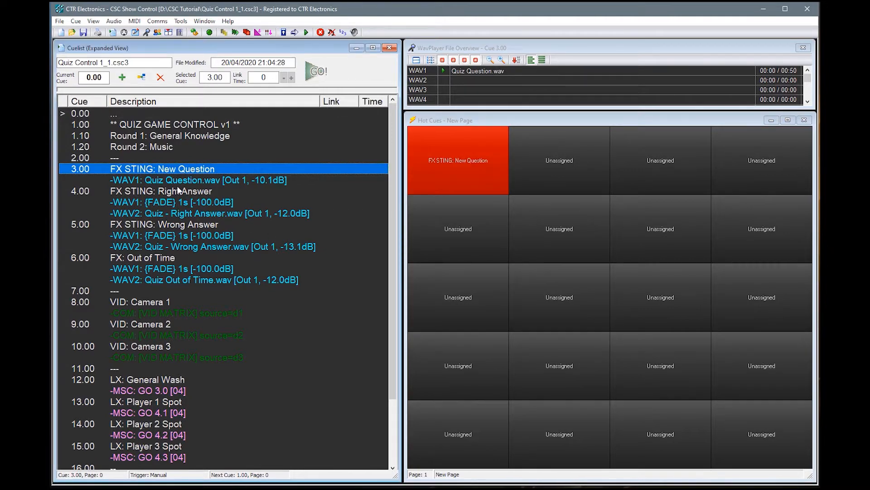
# Step: Assign cue 4.00 to the hot cue button below the first one, titled CORRECT! and coloured dark green
pyautogui.moveTo(180, 191); pyautogui.dragTo(454, 232)
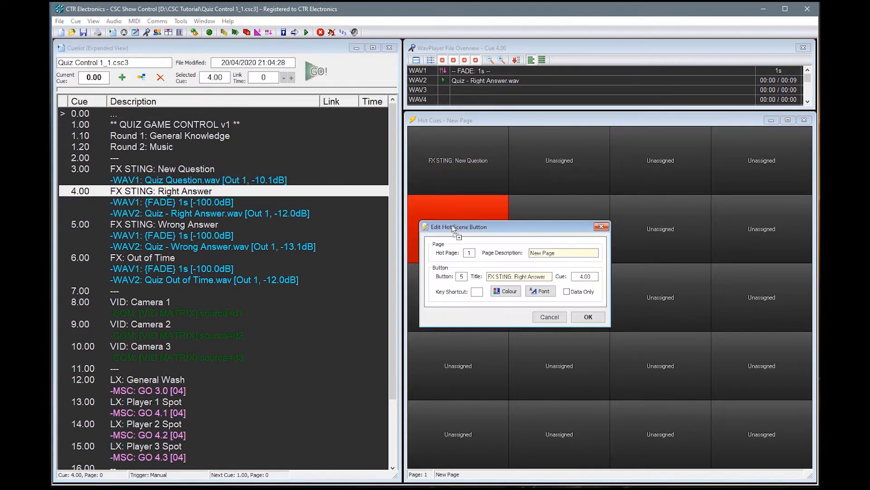
pyautogui.tripleClick(512, 275)
pyautogui.write('CORRECT')
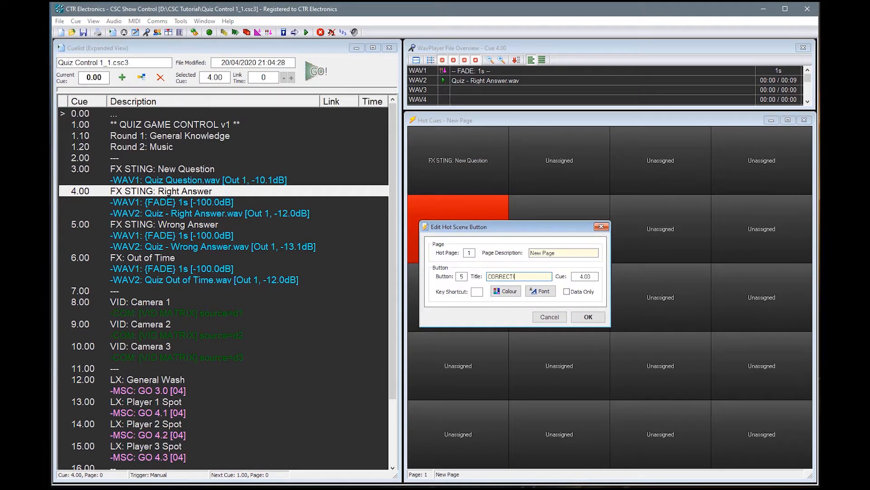
pyautogui.click(503, 291)
pyautogui.click(457, 281)
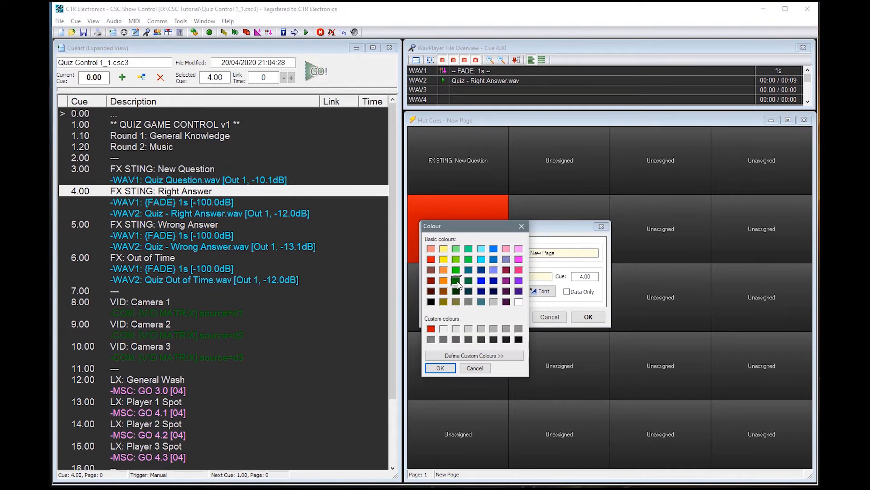
pyautogui.click(441, 368)
# Step: Set the CORRECT! button's font size to 24 and save the button
pyautogui.click(540, 291)
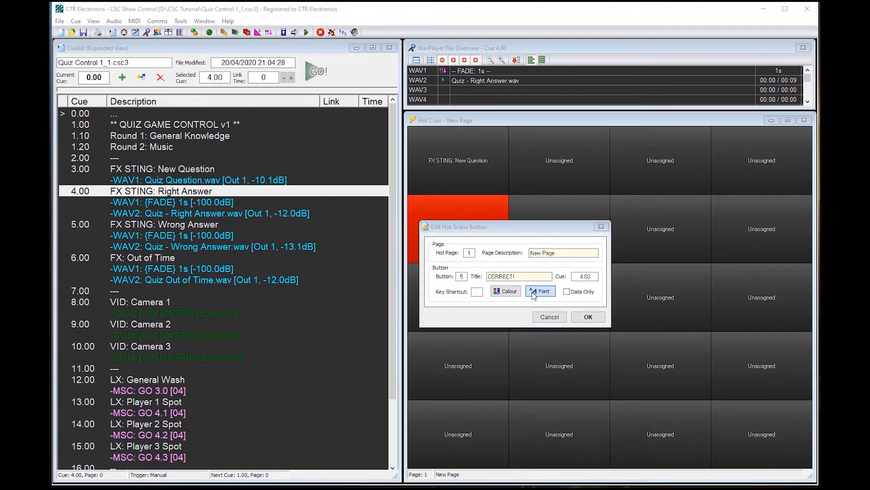
pyautogui.moveTo(624, 321); pyautogui.dragTo(624, 339)
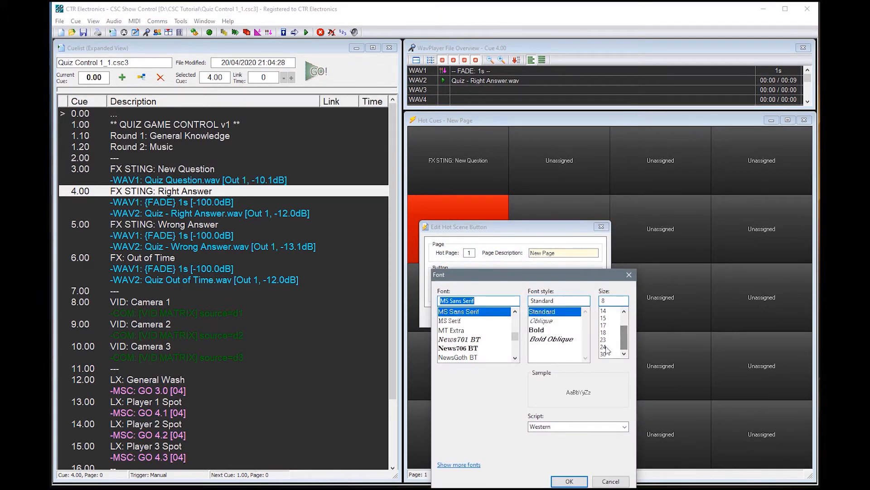
pyautogui.click(603, 347)
pyautogui.click(570, 481)
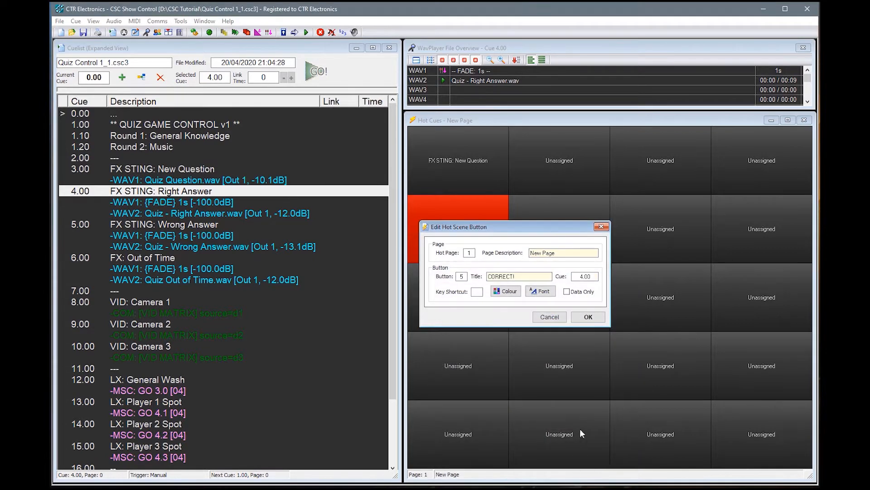
pyautogui.click(597, 319)
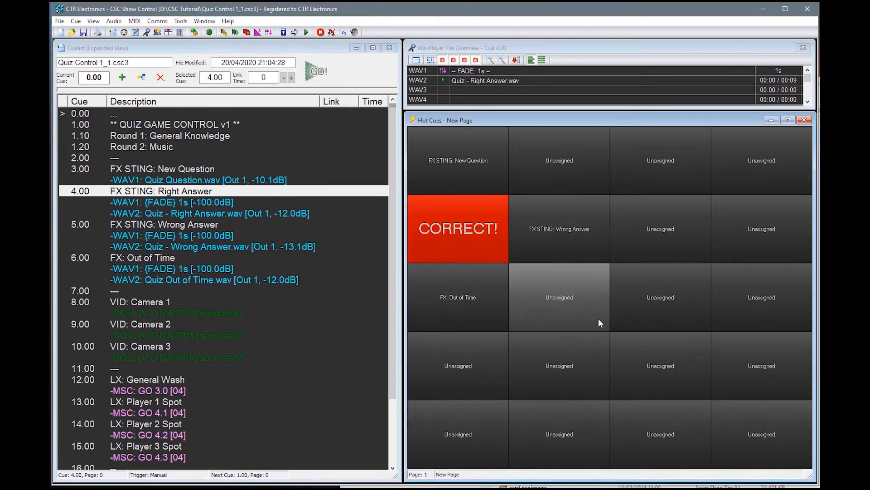
# Step: Fire the Question hot cue followed by the CORRECT! hot cue
pyautogui.rightClick(476, 156)
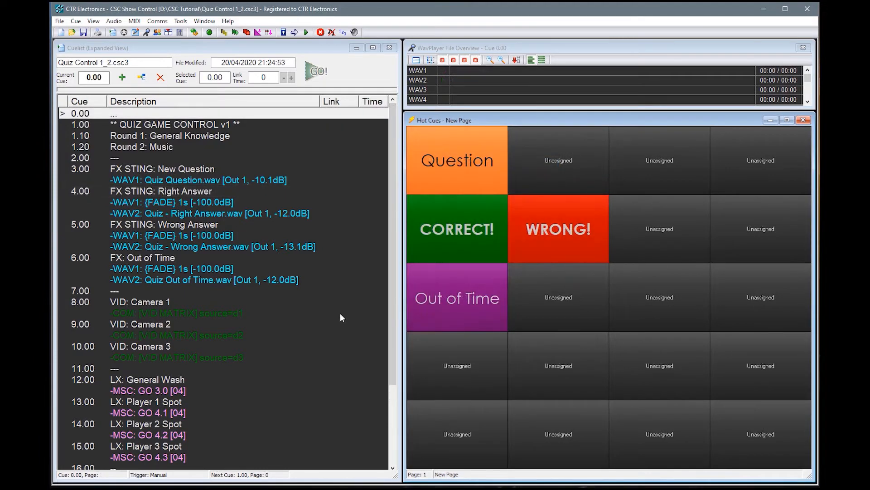
pyautogui.click(445, 168)
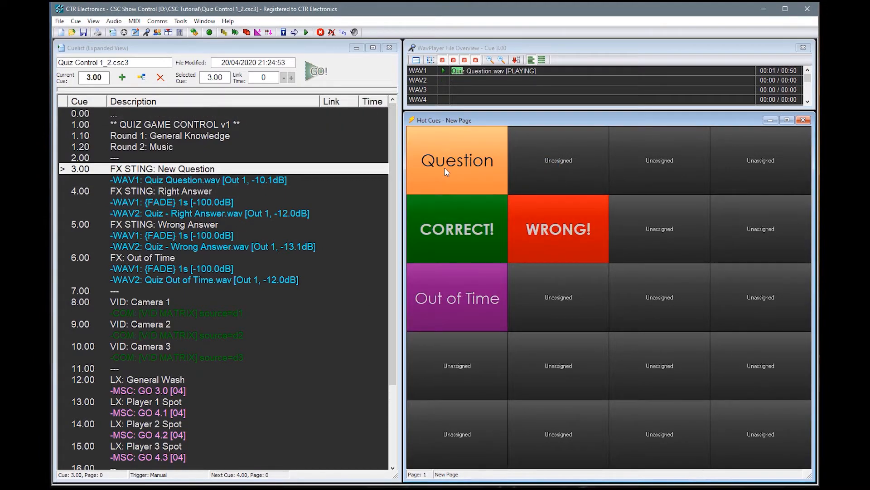
pyautogui.click(447, 233)
# Step: Enable Data Only for the CORRECT! and Question hot cue buttons
pyautogui.rightClick(446, 232)
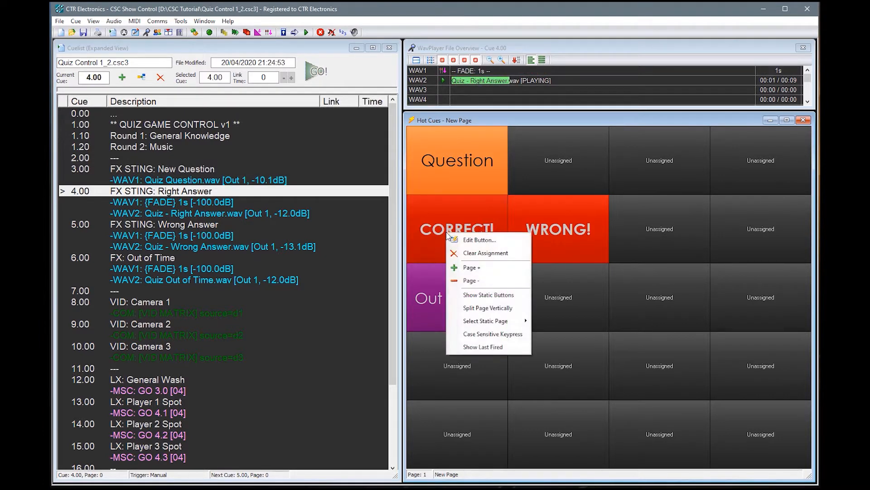
pyautogui.click(467, 237)
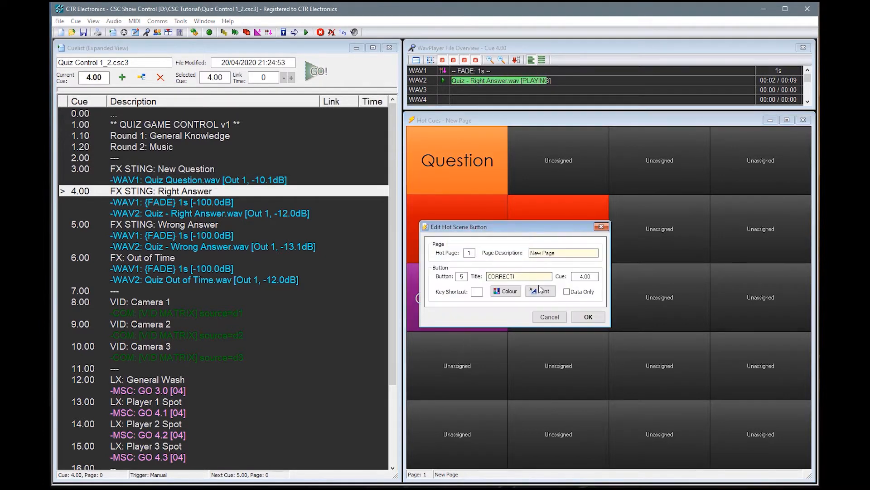
pyautogui.click(587, 316)
pyautogui.rightClick(465, 156)
pyautogui.click(477, 163)
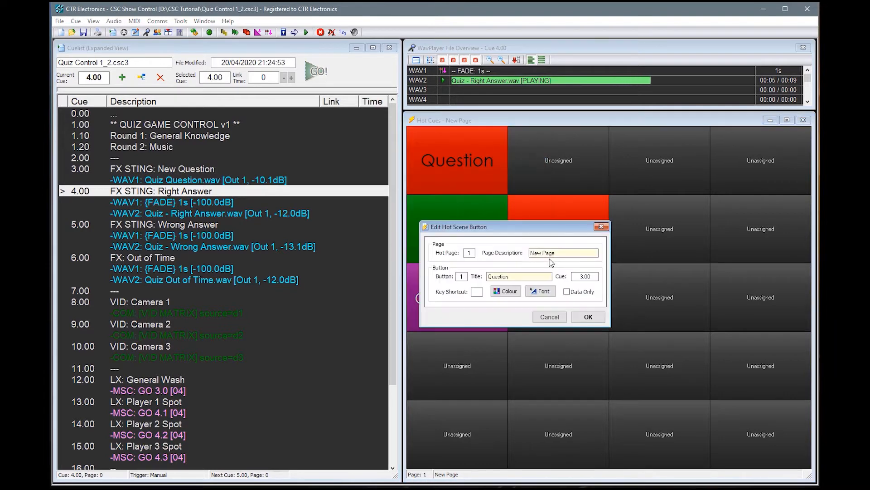
pyautogui.click(587, 317)
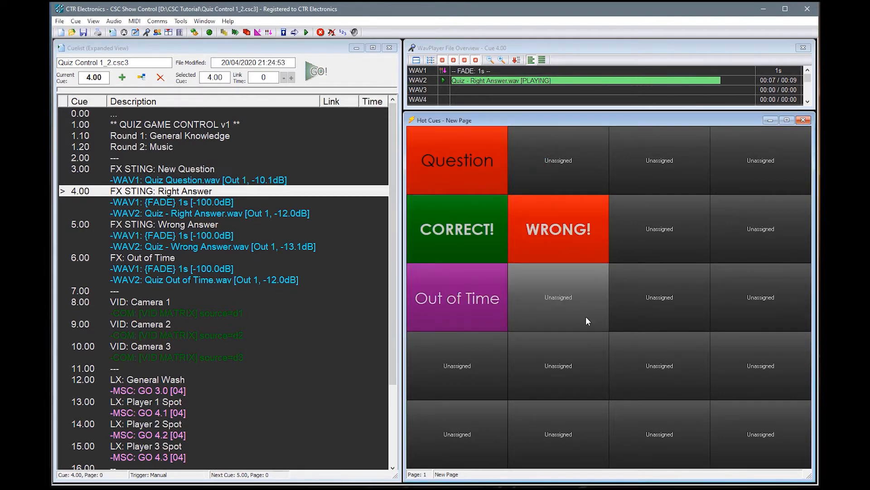
# Step: Test the Question, WRONG! and Out of Time hot cues without moving the cuelist from cue 4.00
pyautogui.click(476, 156)
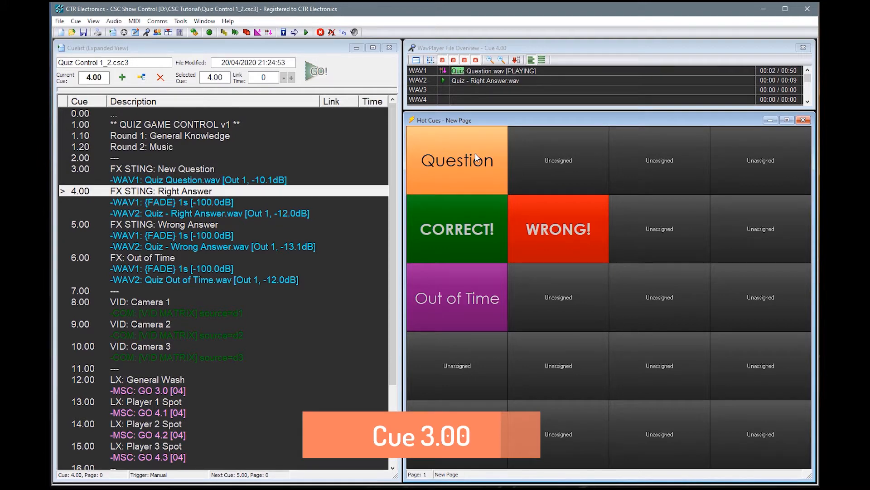
pyautogui.click(540, 235)
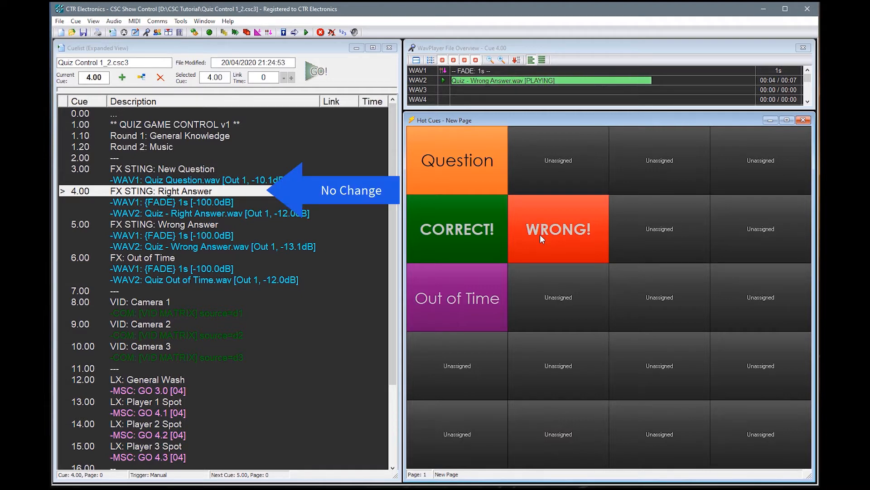
pyautogui.click(474, 288)
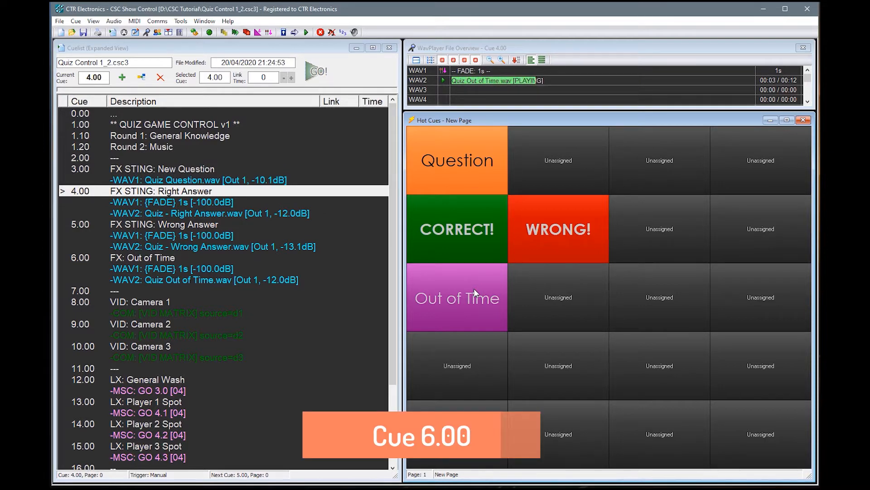
# Step: Page through the hot cue buttons up to page 3 and back to page 1
pyautogui.rightClick(475, 288)
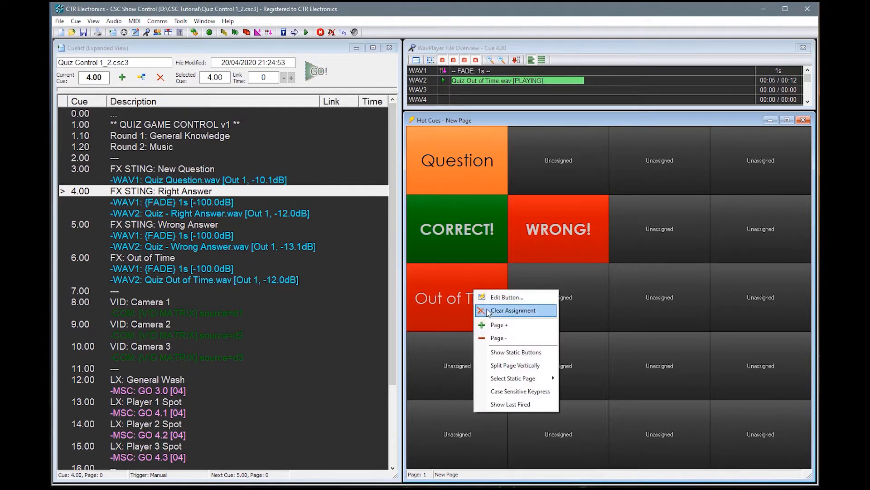
pyautogui.click(504, 324)
pyautogui.rightClick(482, 303)
pyautogui.click(504, 336)
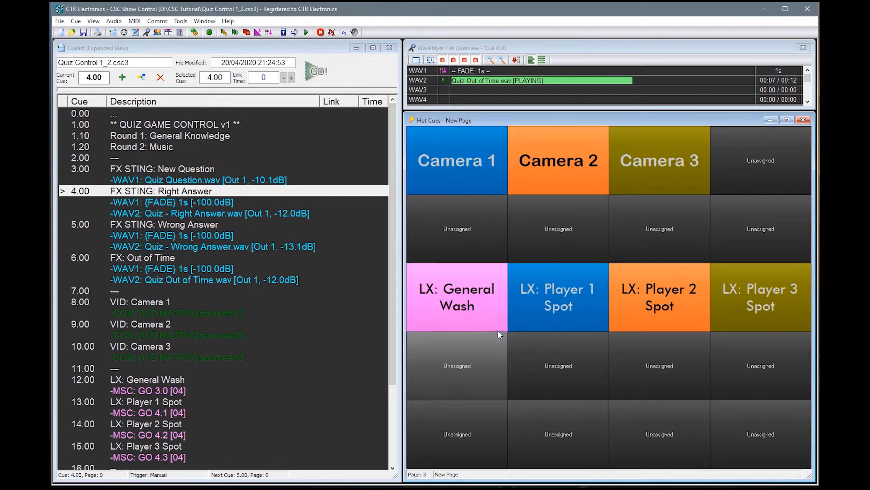
pyautogui.rightClick(488, 312)
pyautogui.click(512, 360)
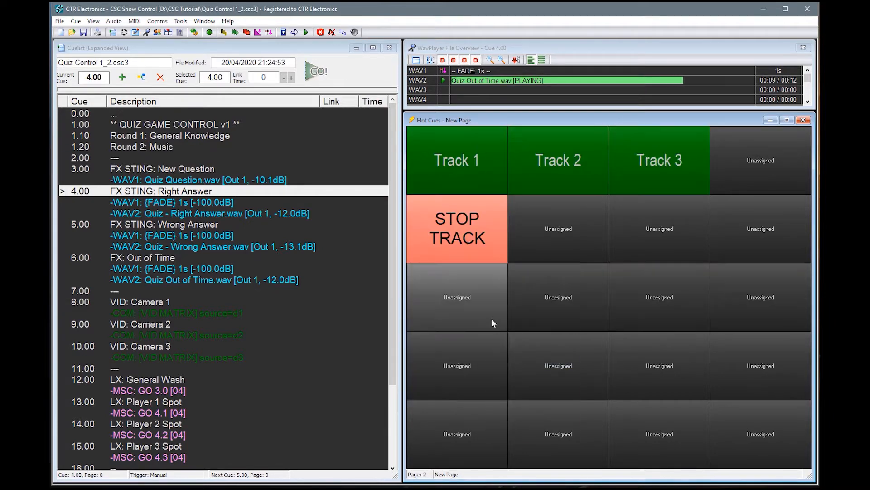
pyautogui.rightClick(491, 318)
pyautogui.click(518, 363)
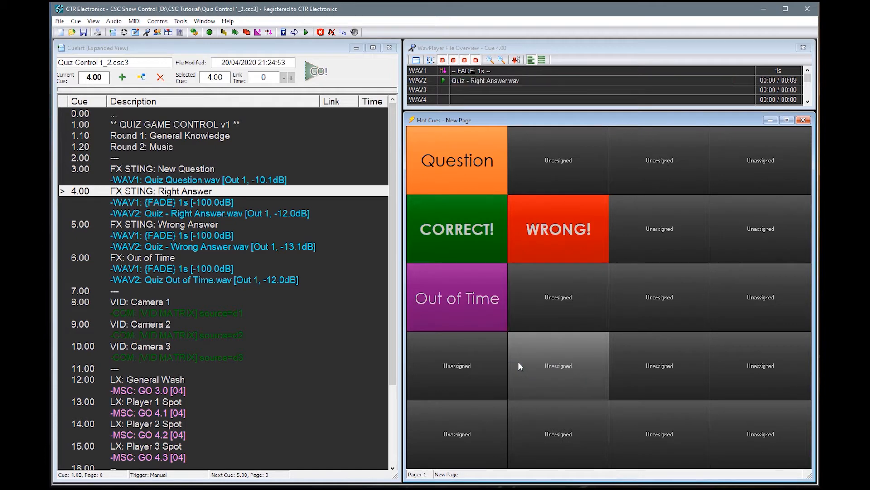
# Step: Assign the key shortcut q to the Question hot cue button
pyautogui.rightClick(444, 168)
pyautogui.click(456, 173)
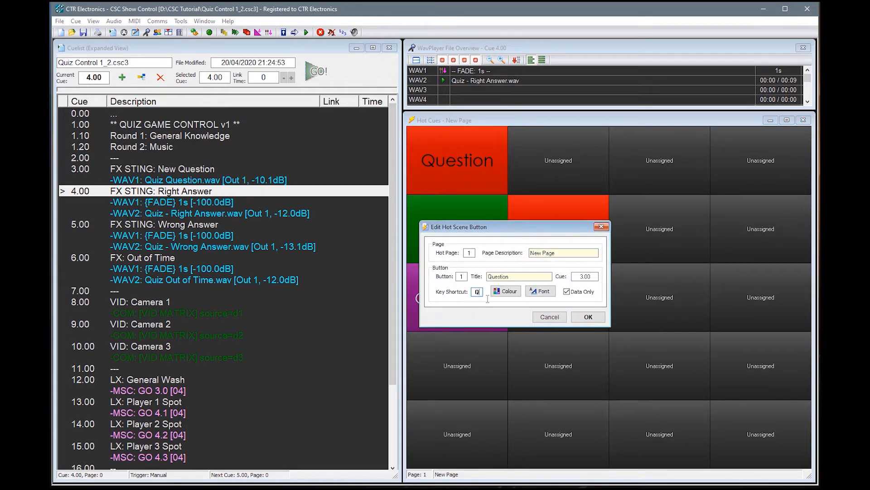
pyautogui.click(588, 317)
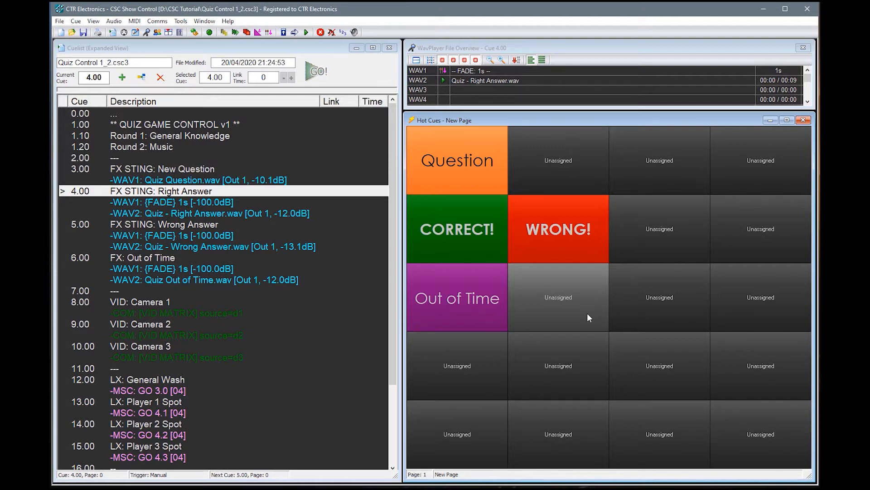
# Step: Show the static hot cue buttons and select page 3 as the static page
pyautogui.rightClick(559, 158)
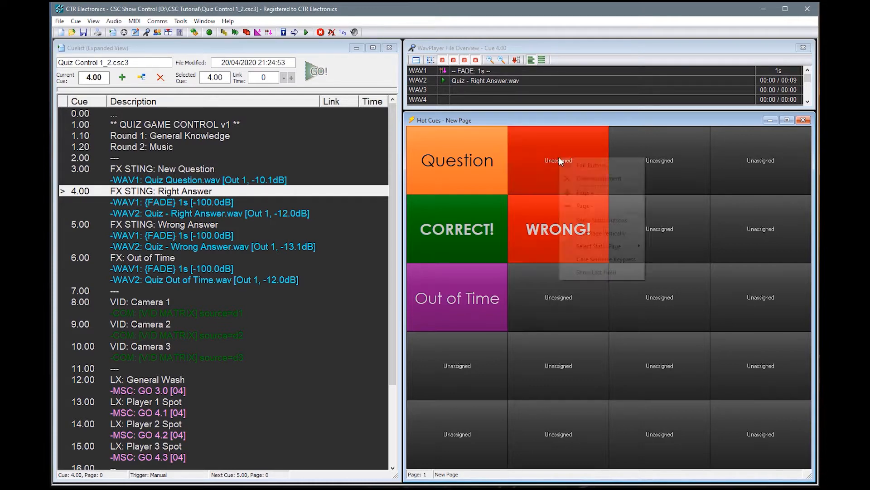
pyautogui.click(581, 221)
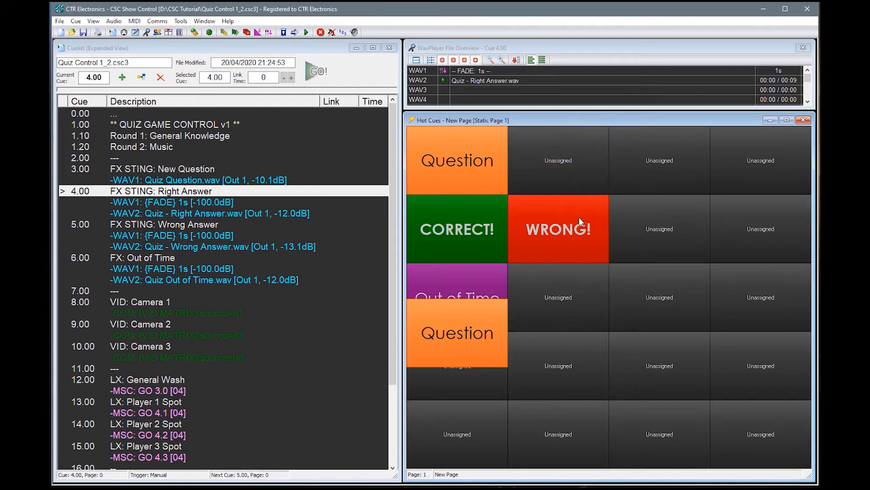
pyautogui.rightClick(579, 218)
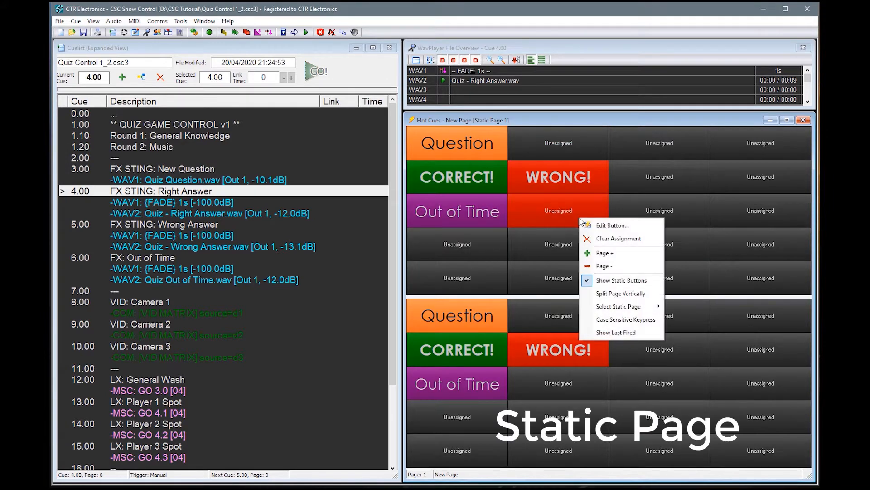
pyautogui.moveTo(614, 307)
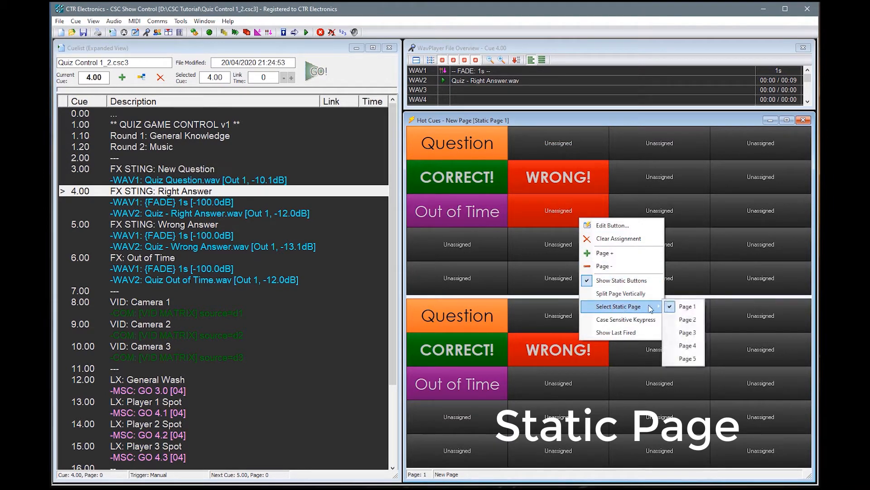
pyautogui.click(695, 333)
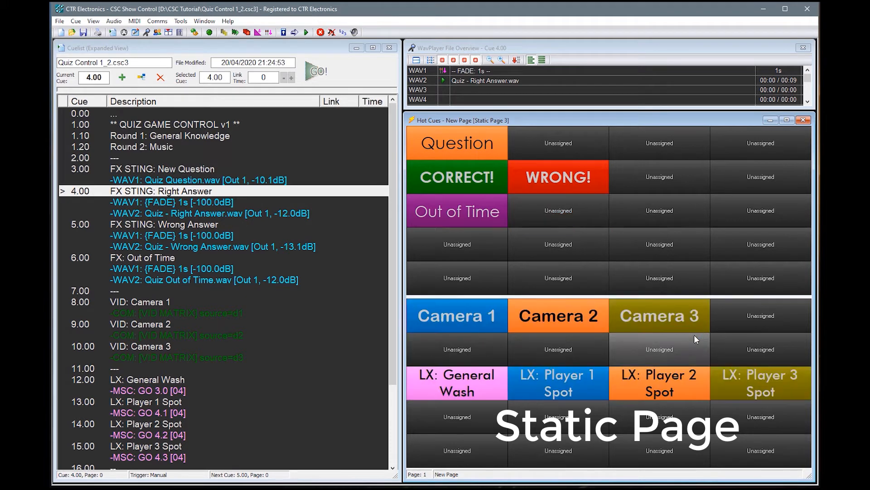
# Step: Page the upper hot cue section up to page 3 and back to page 1 above the static page
pyautogui.rightClick(594, 214)
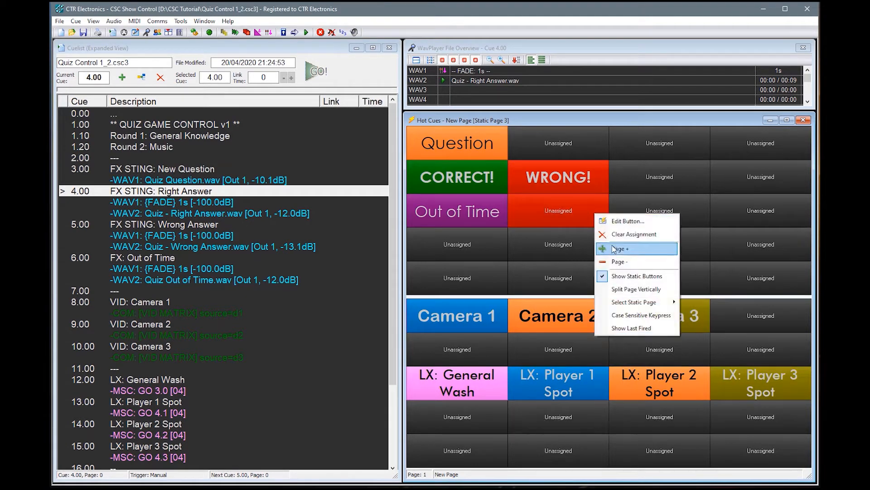
pyautogui.click(614, 248)
pyautogui.rightClick(607, 243)
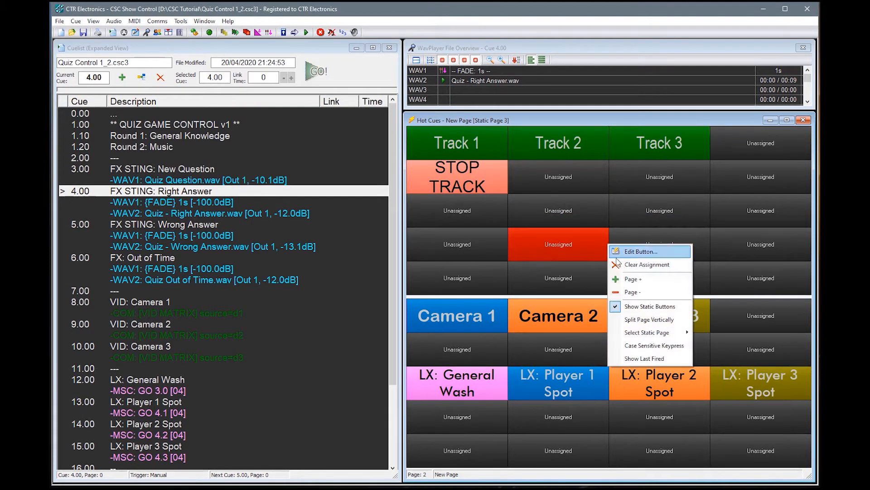
pyautogui.click(630, 278)
pyautogui.rightClick(589, 233)
pyautogui.click(612, 280)
pyautogui.rightClick(604, 270)
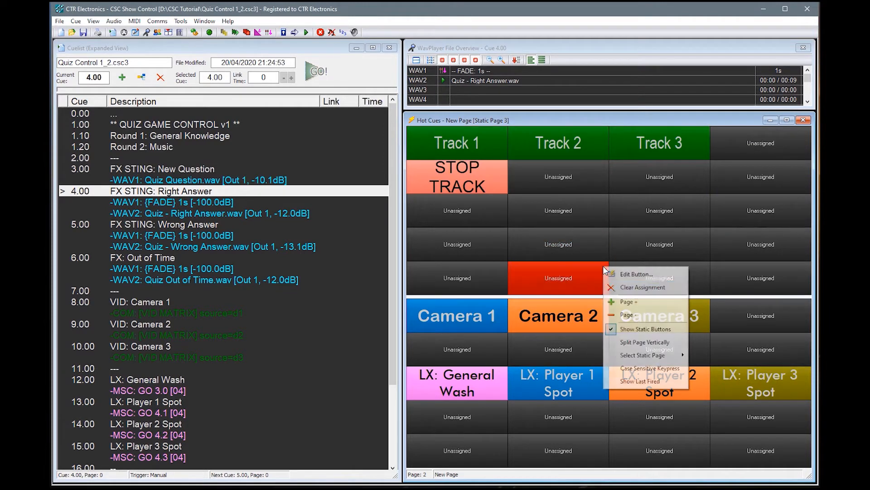
pyautogui.click(632, 315)
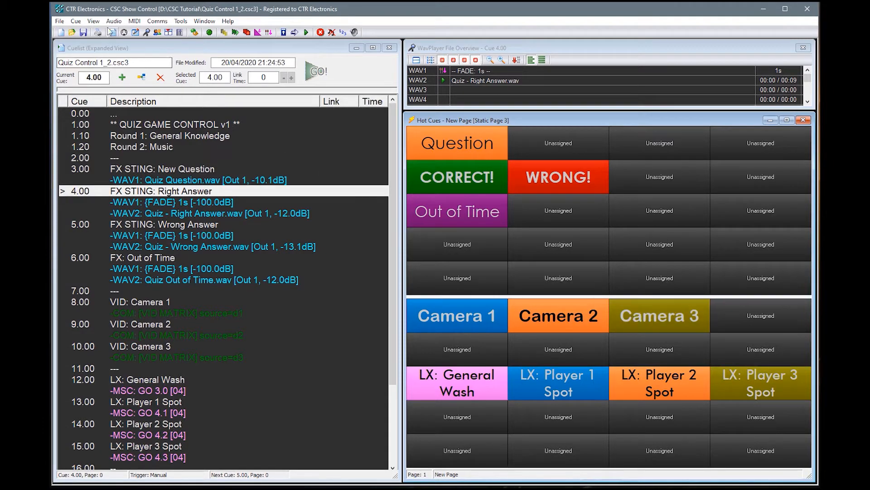
# Step: Add a system command to the Round 1: General Knowledge cue that goes to Hot Cues page 1
pyautogui.click(93, 22)
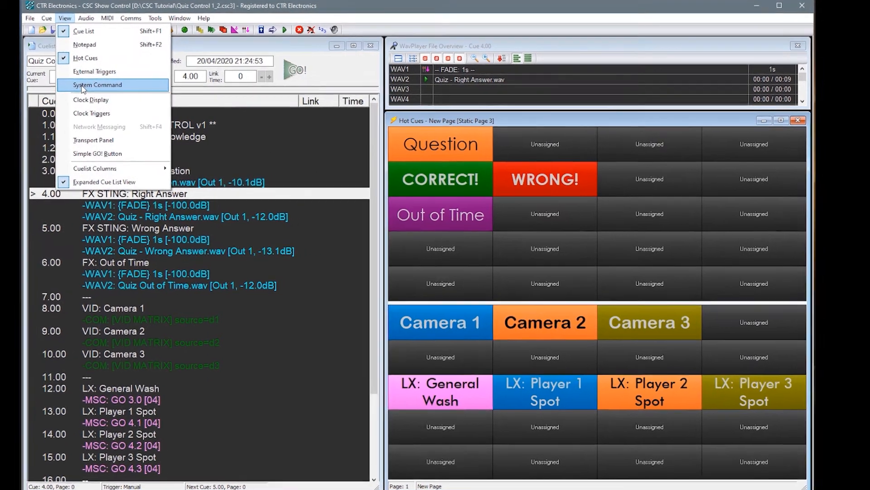
pyautogui.click(124, 86)
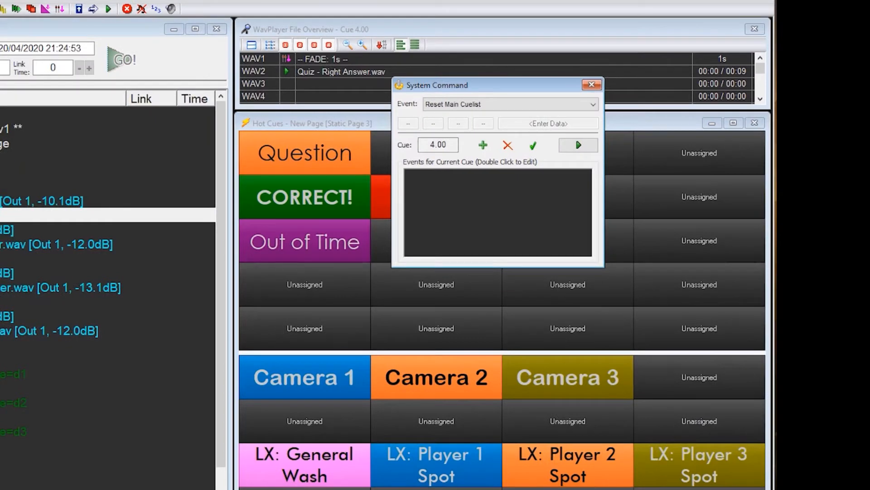
pyautogui.click(593, 104)
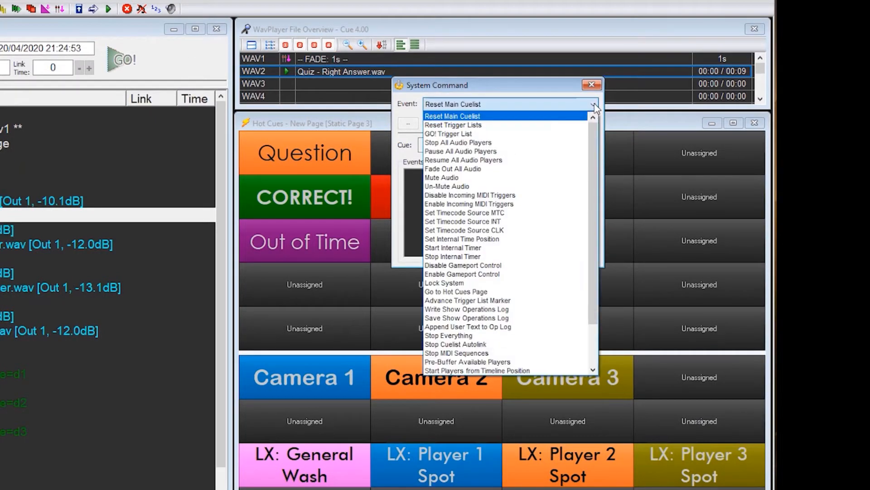
pyautogui.moveTo(590, 125); pyautogui.dragTo(590, 278)
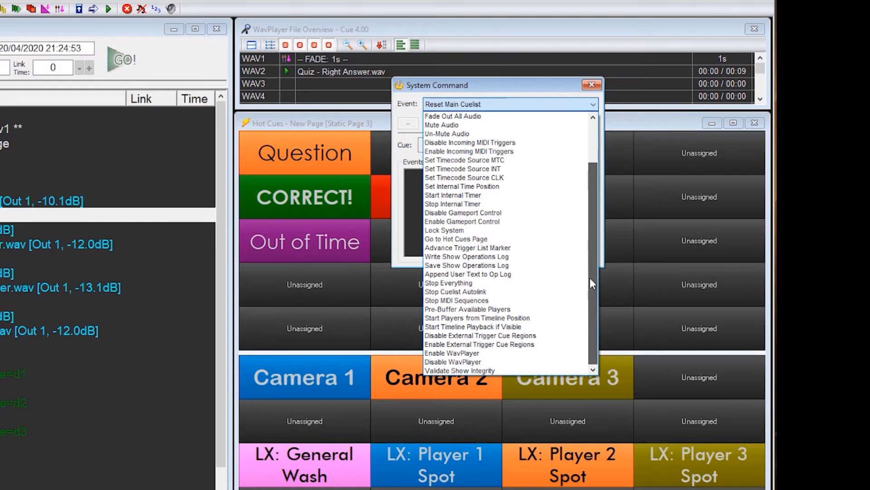
pyautogui.moveTo(590, 278); pyautogui.dragTo(611, 117)
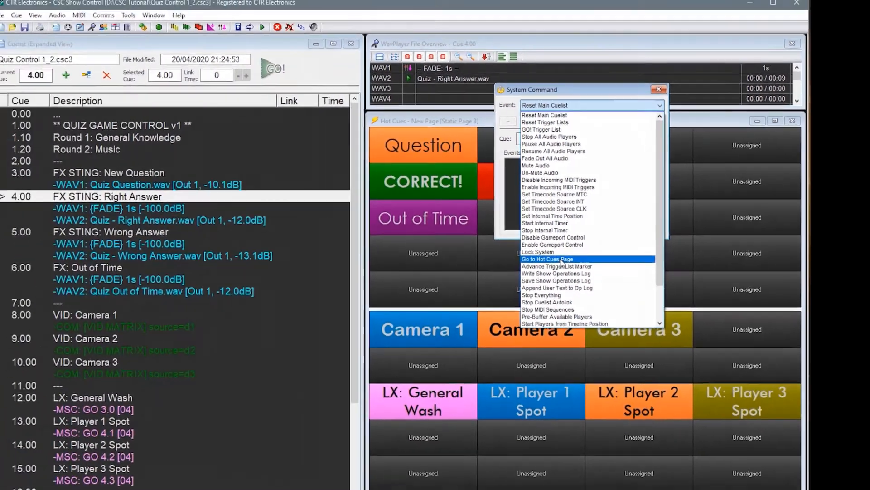
pyautogui.click(472, 292)
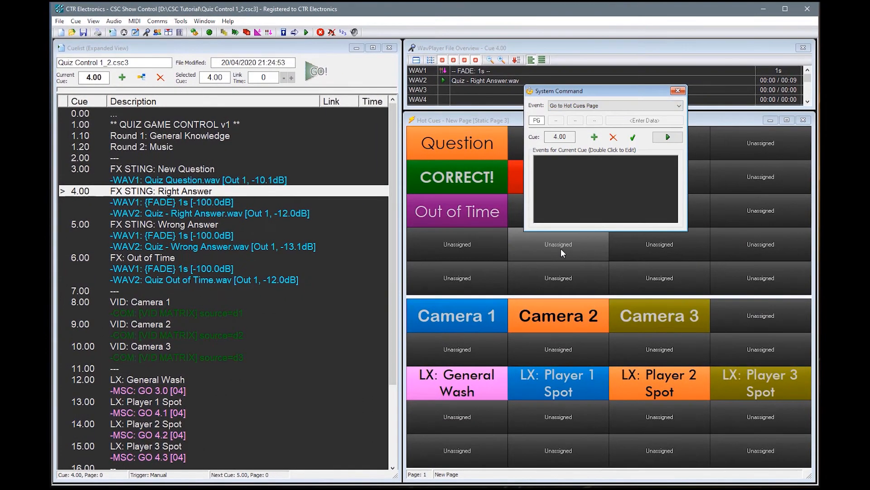
pyautogui.click(200, 136)
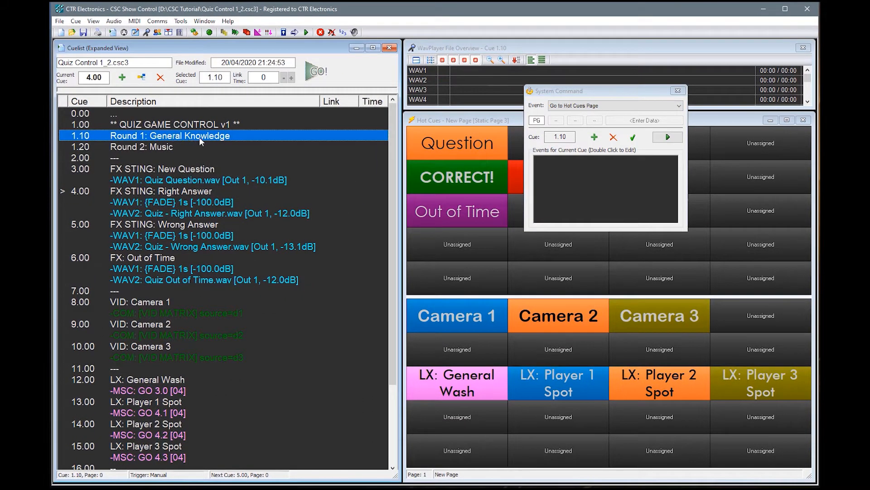
pyautogui.click(538, 121)
pyautogui.write('1')
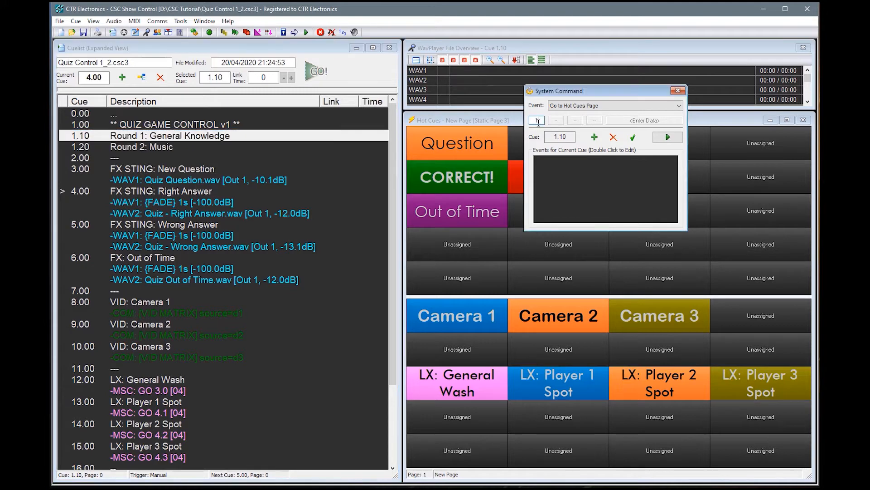
pyautogui.click(595, 137)
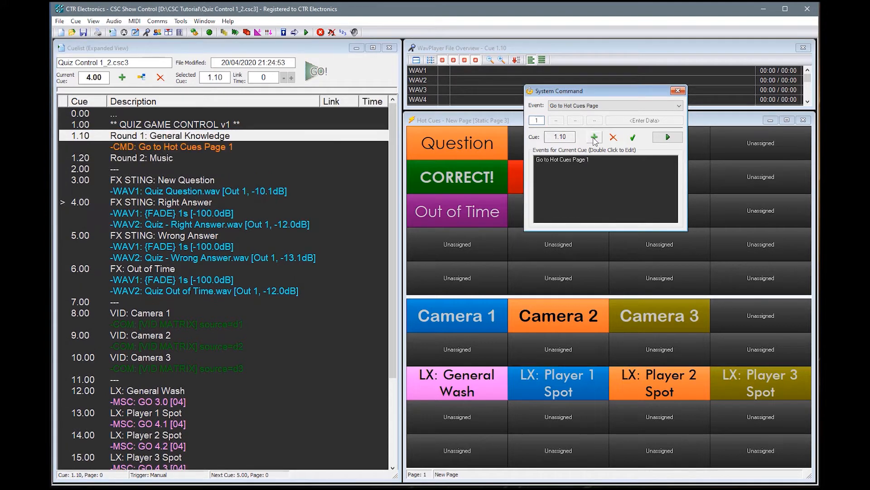
# Step: Add a Go to Hot Cues Page 2 command to the Round 2: Music cue and close the System Command window
pyautogui.click(162, 158)
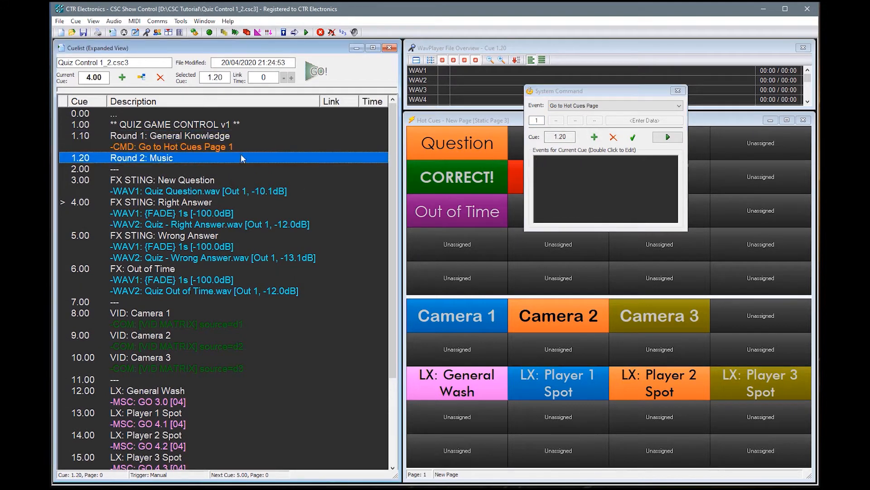
pyautogui.doubleClick(538, 121)
pyautogui.write('2')
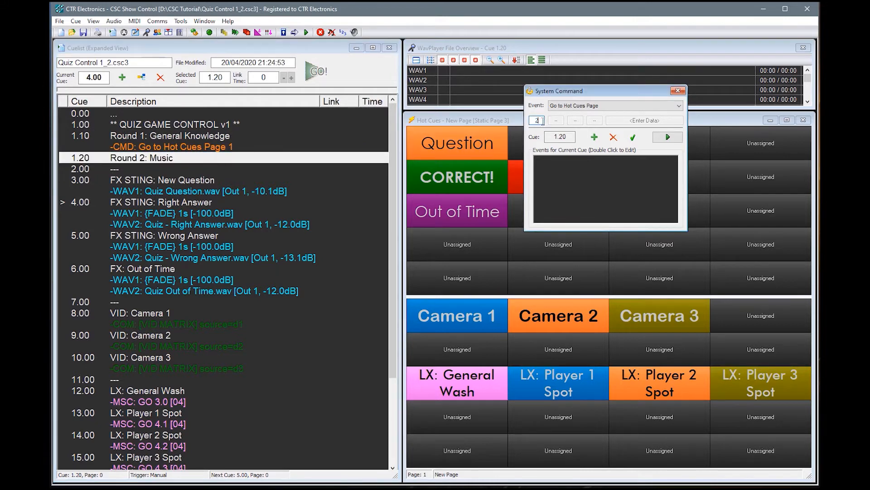
pyautogui.click(595, 136)
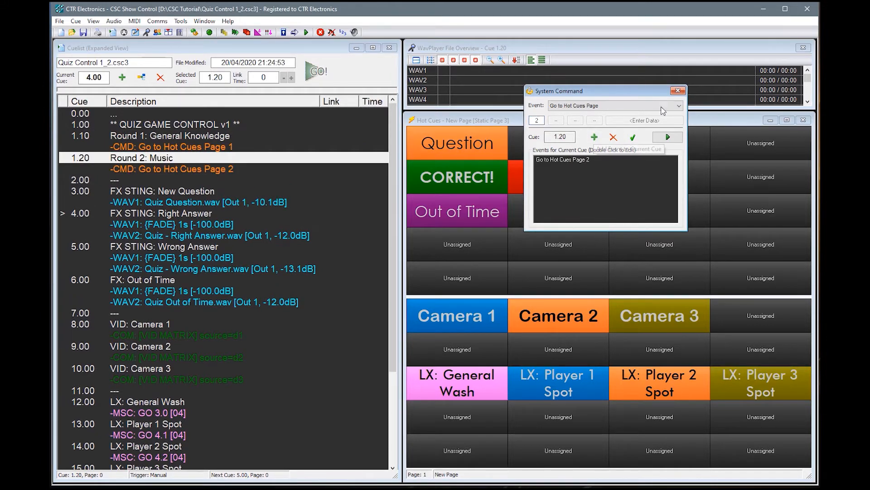
pyautogui.click(683, 91)
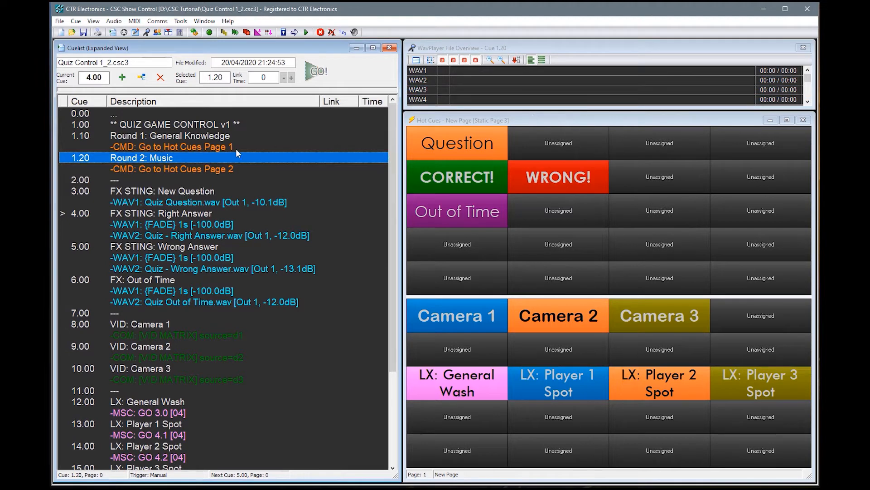
# Step: Run the Round 1 and Round 2 cues to test the hot cue page changes
pyautogui.click(211, 139)
pyautogui.click(321, 74)
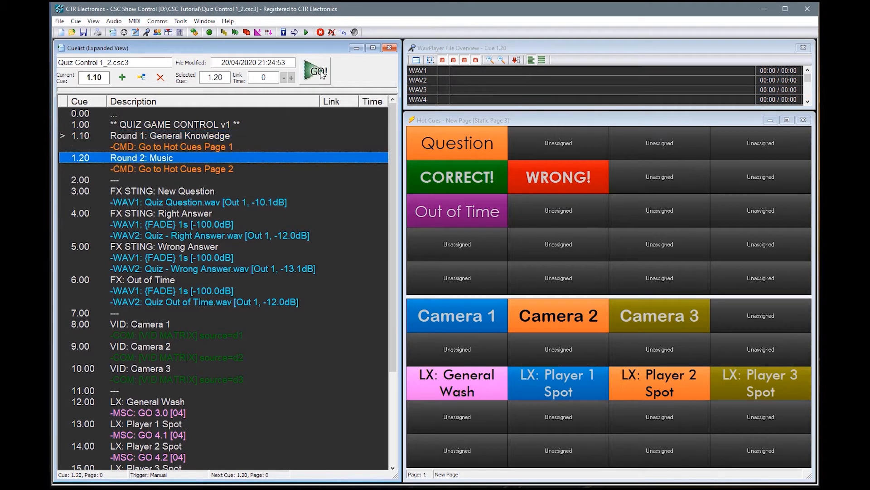
pyautogui.click(321, 74)
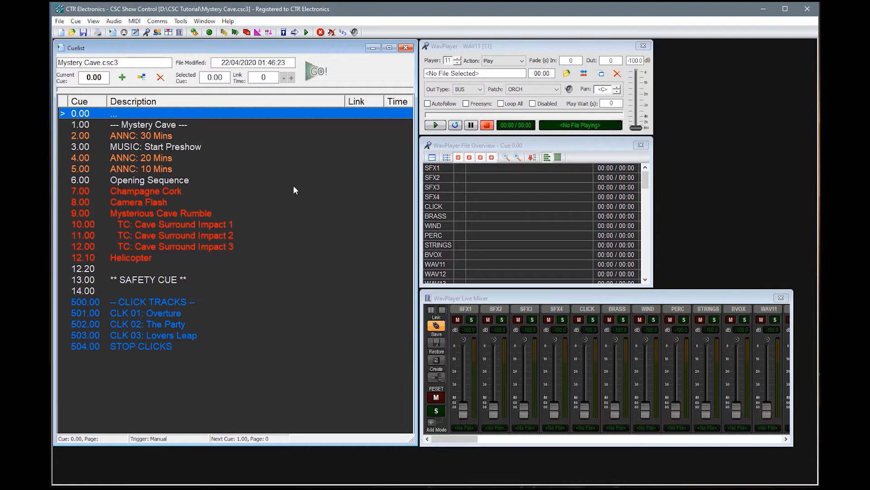
# Step: Set the MIDI Control Mapping input port to HDSP9652 Midi Port 1 and apply the change
pyautogui.click(136, 21)
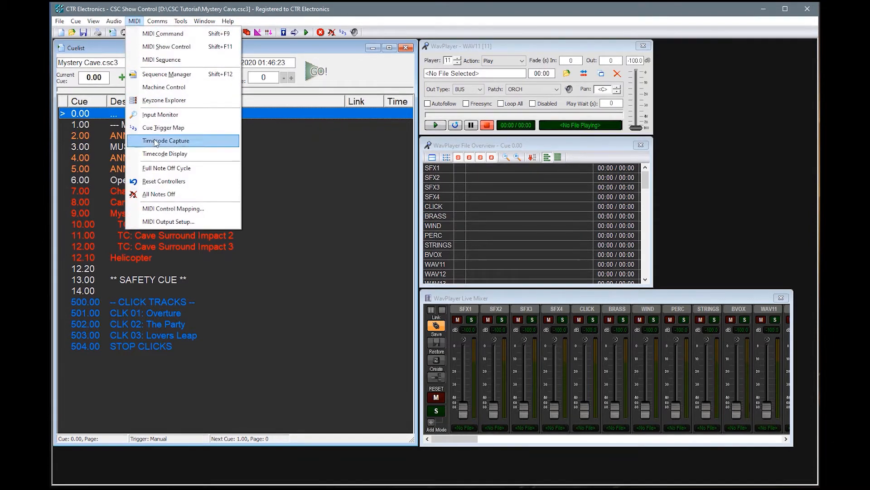
pyautogui.click(166, 208)
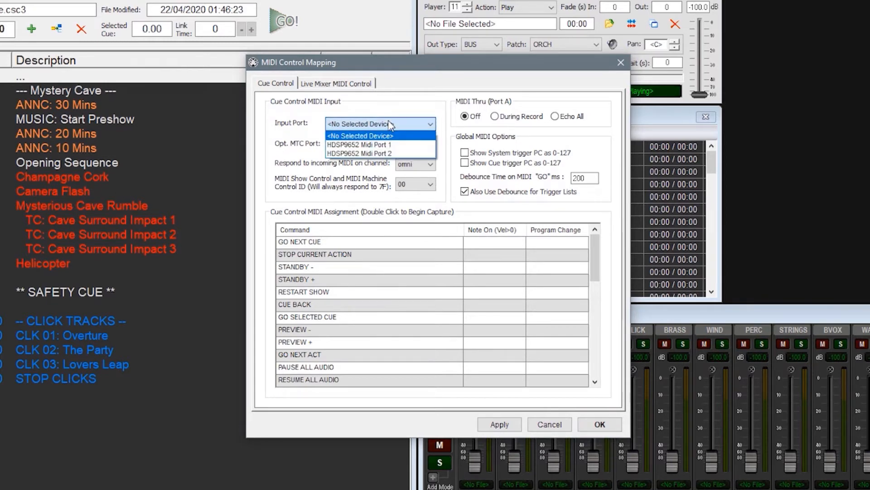
pyautogui.click(391, 138)
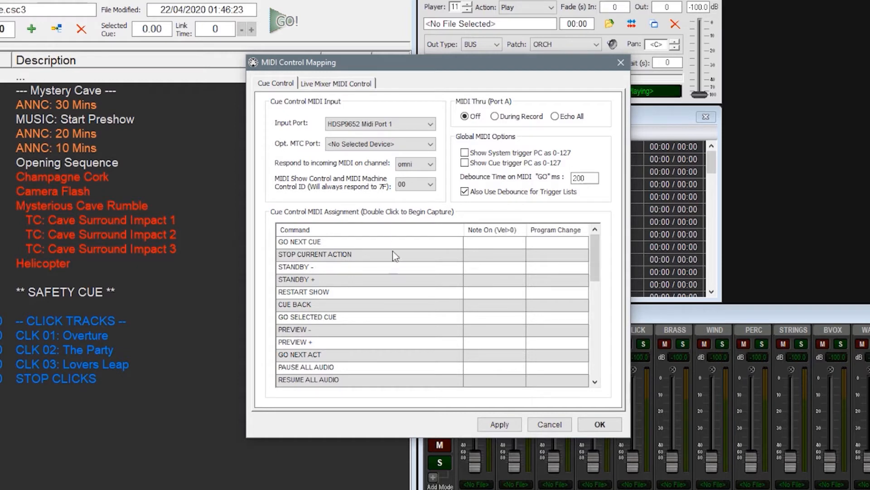
pyautogui.click(490, 424)
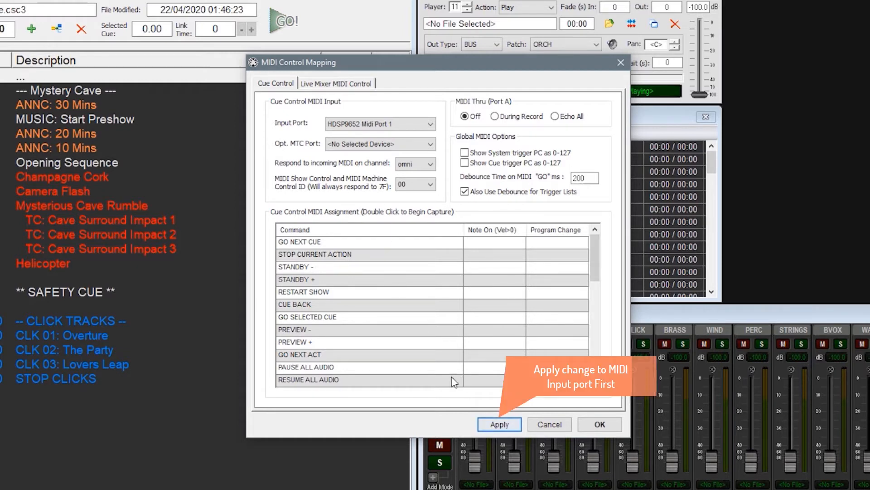
# Step: Capture program changes 2, 3, 4 and 5 for GO NEXT CUE, STOP CURRENT ACTION, STANDBY - and STANDBY +, then view the Live Mixer MIDI mapping
pyautogui.doubleClick(383, 247)
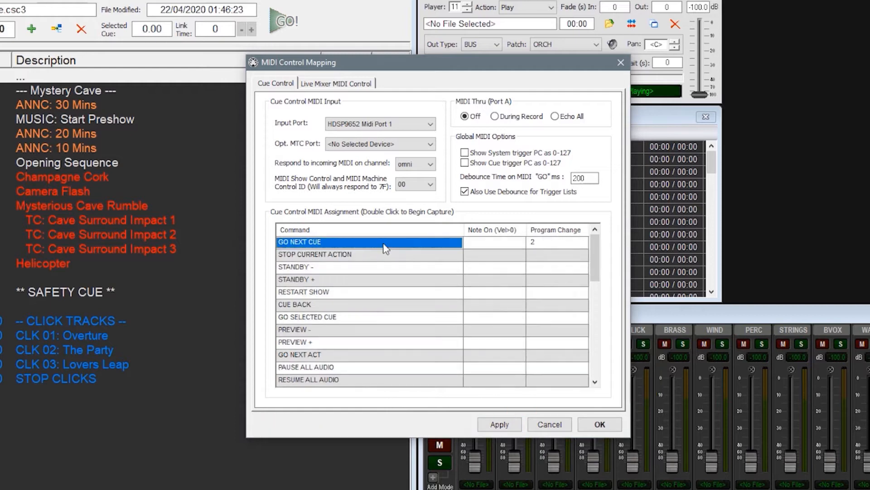
pyautogui.doubleClick(380, 255)
pyautogui.doubleClick(380, 267)
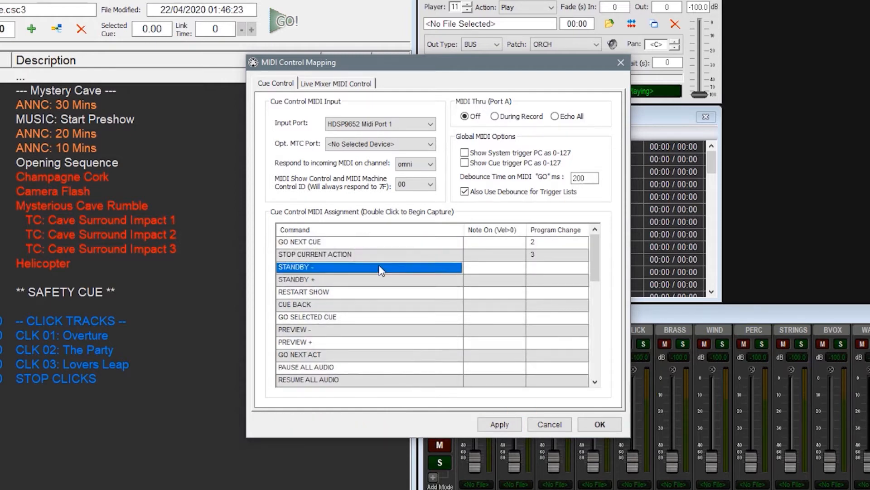
pyautogui.doubleClick(381, 280)
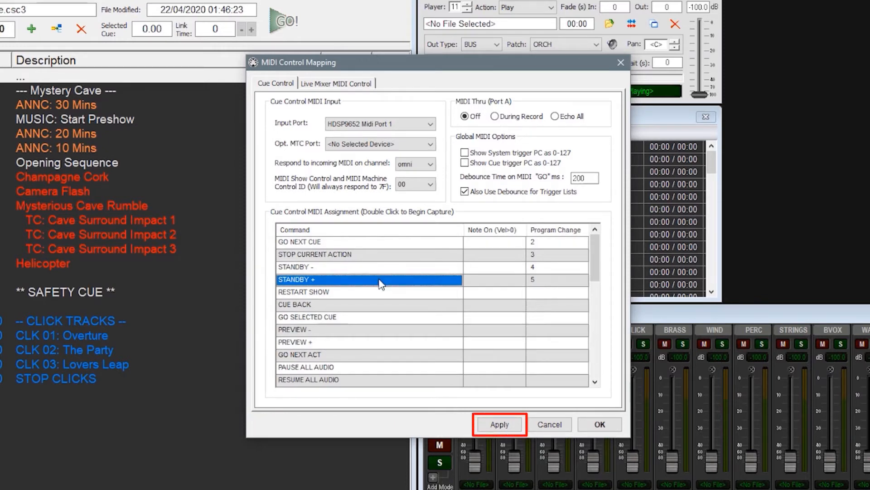
pyautogui.click(316, 84)
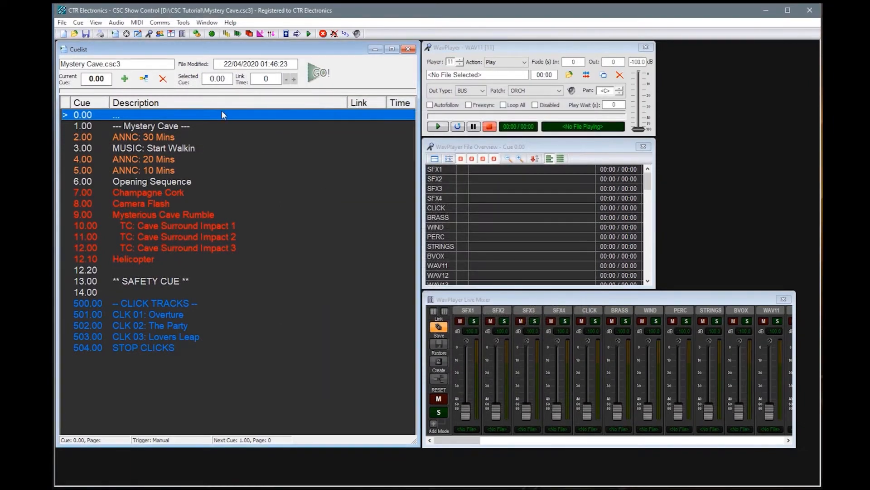
# Step: Open the MIDI Input Monitor and move it clear to observe the incoming MIDI data
pyautogui.click(137, 22)
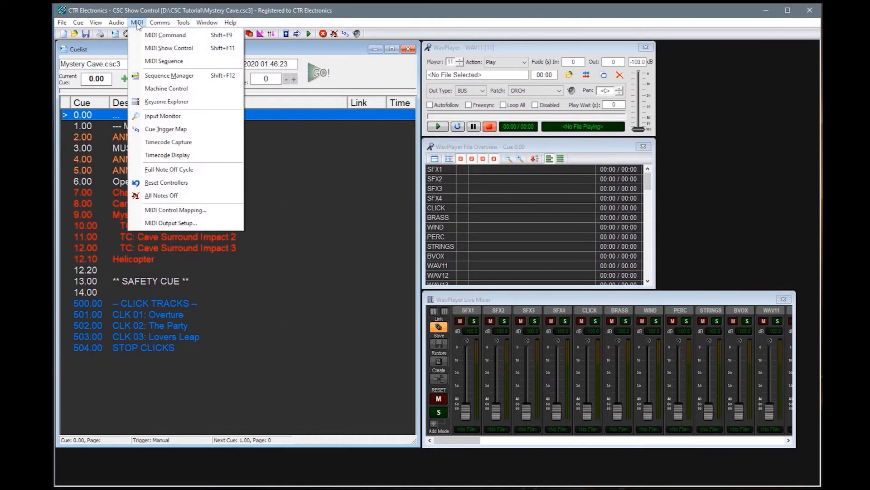
pyautogui.click(164, 117)
pyautogui.moveTo(187, 137); pyautogui.dragTo(305, 86)
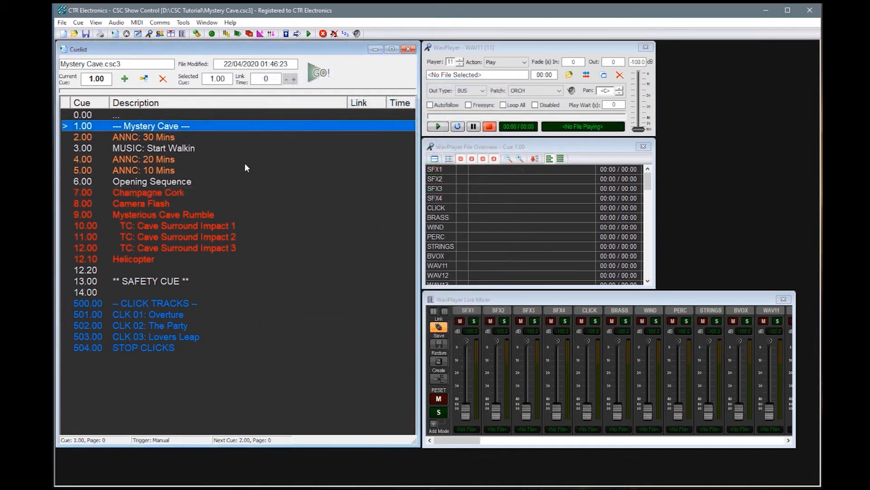
# Step: Open the Timecode display over the cuelist and go through its INT and CLK source options
pyautogui.click(137, 23)
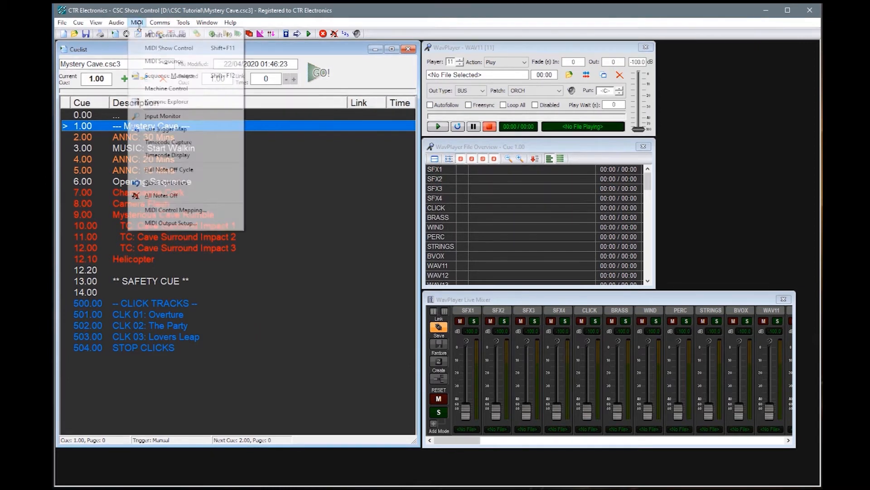
pyautogui.click(172, 155)
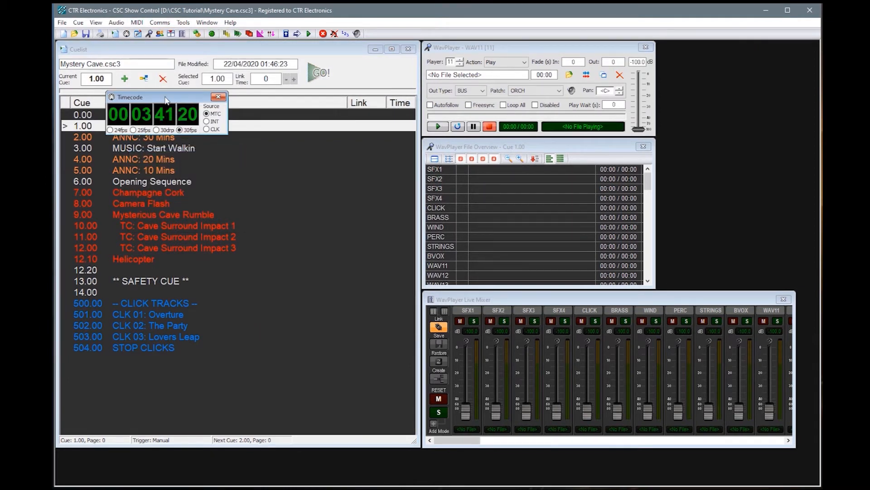
pyautogui.moveTo(165, 100); pyautogui.dragTo(299, 165)
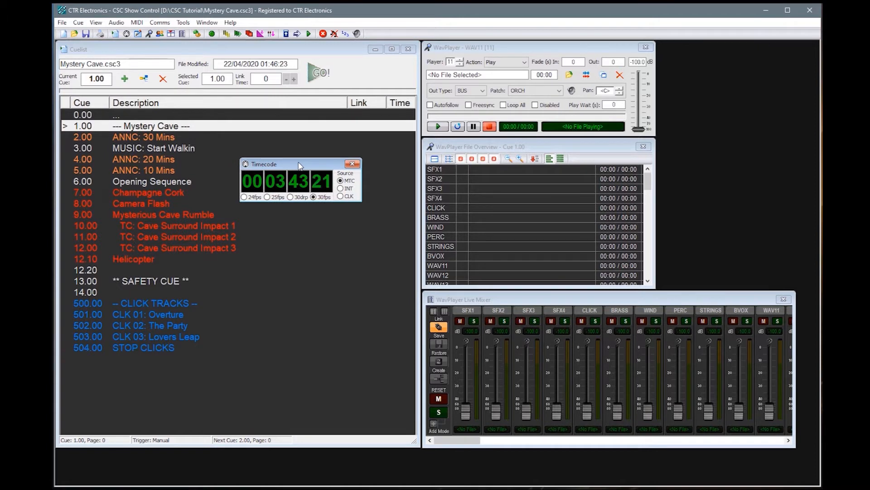
pyautogui.click(340, 188)
pyautogui.click(343, 198)
pyautogui.click(344, 204)
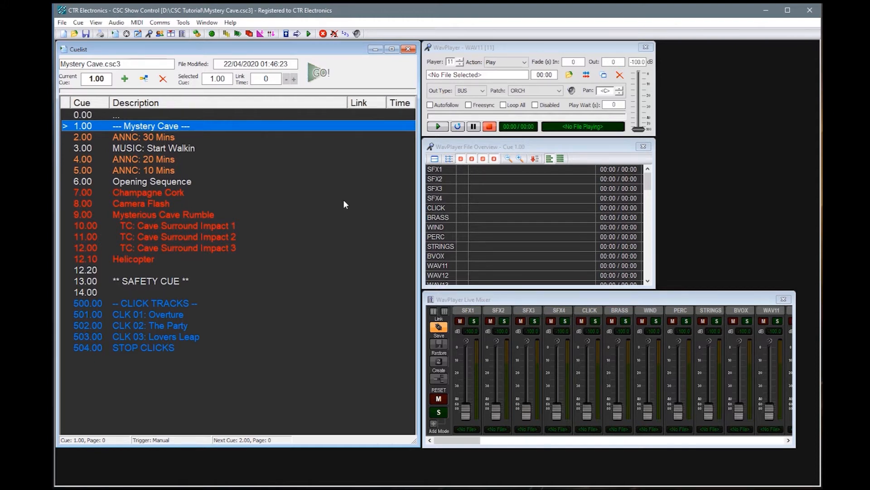
# Step: Capture a Note On 60 MIDI trigger for cue 8.00, Camera Flash, and save the cue
pyautogui.doubleClick(193, 204)
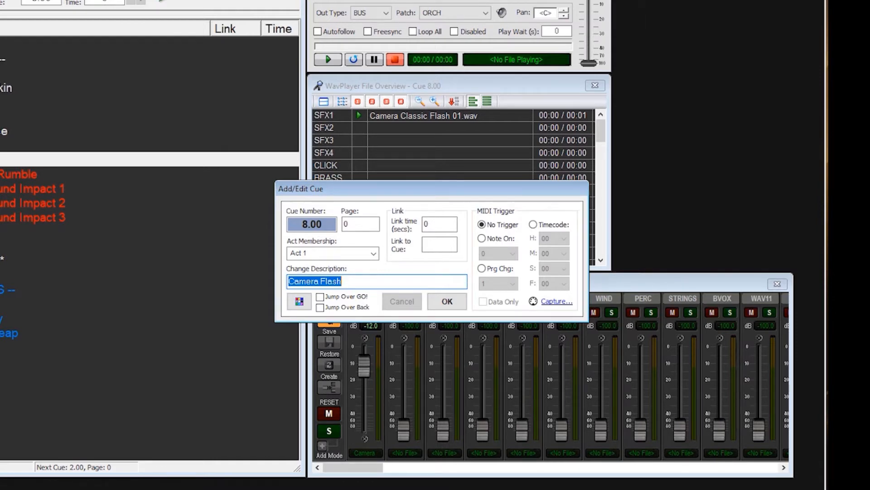
pyautogui.click(556, 302)
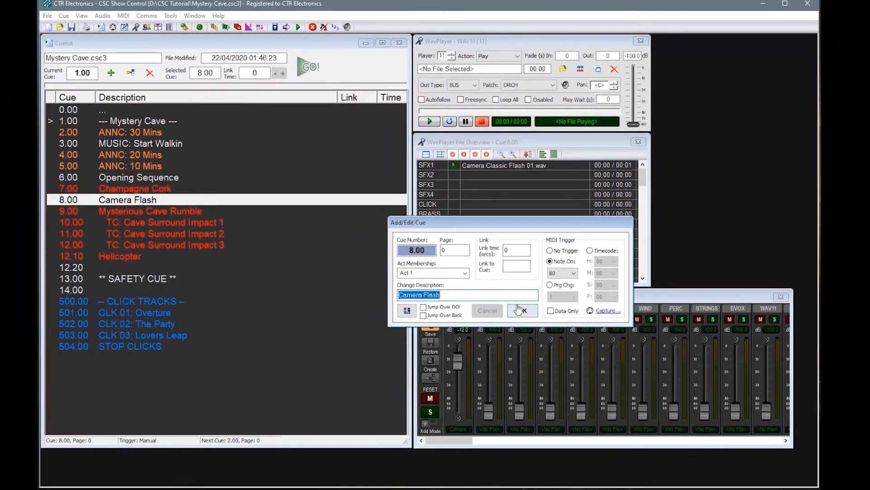
pyautogui.click(447, 301)
# Step: Open Timecode Capture, place it beside the cuelist and start capturing timecode events
pyautogui.click(134, 21)
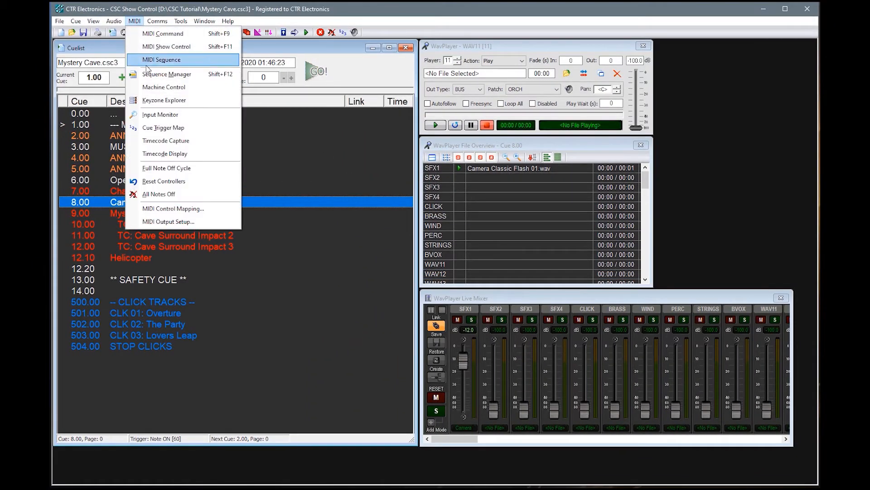
pyautogui.click(165, 141)
pyautogui.moveTo(173, 121); pyautogui.dragTo(498, 61)
pyautogui.click(490, 79)
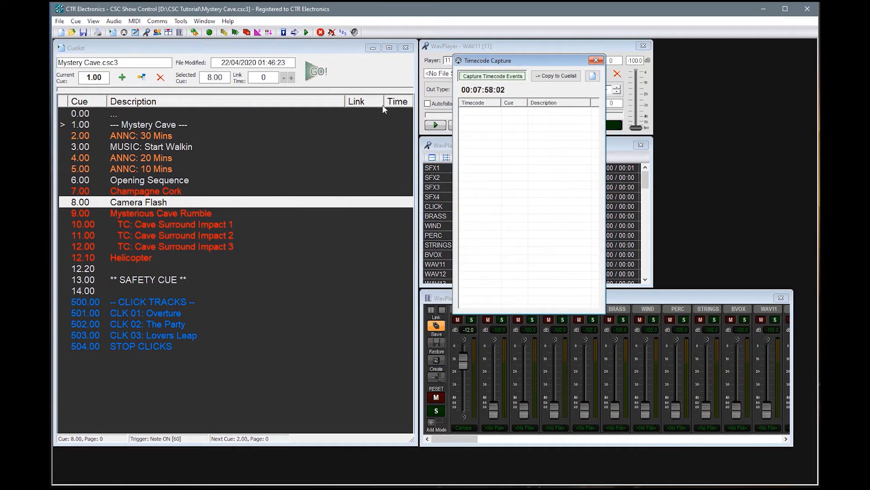
# Step: Fire cues 9.00 through 12.00 in sequence from Mysterious Cave Rumble to record their timecode, and stop the capture
pyautogui.click(187, 214)
pyautogui.click(314, 72)
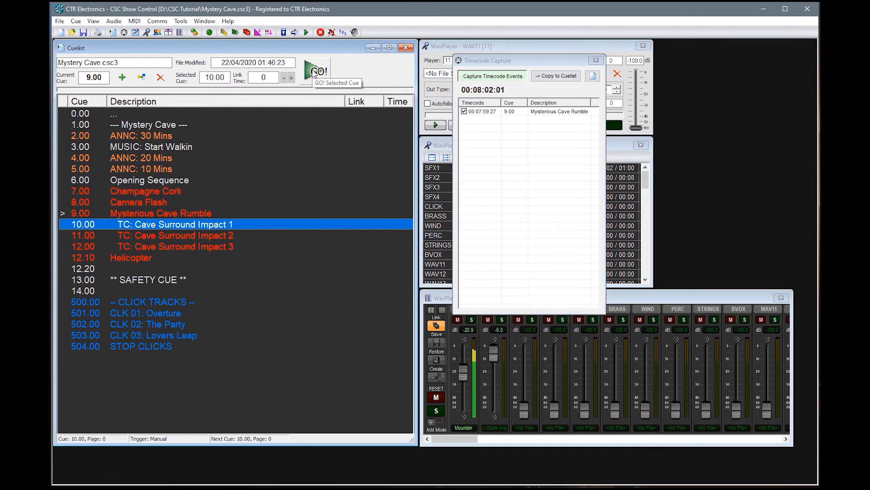
pyautogui.click(313, 73)
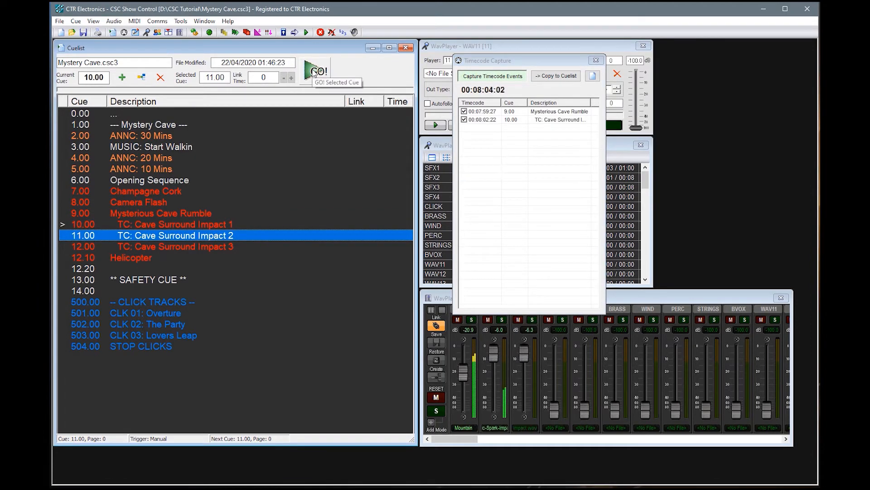
pyautogui.click(313, 73)
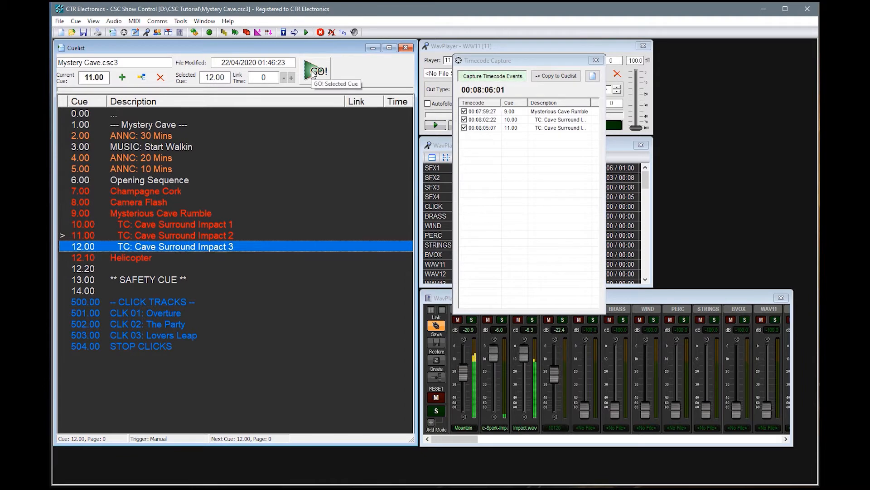
pyautogui.click(315, 73)
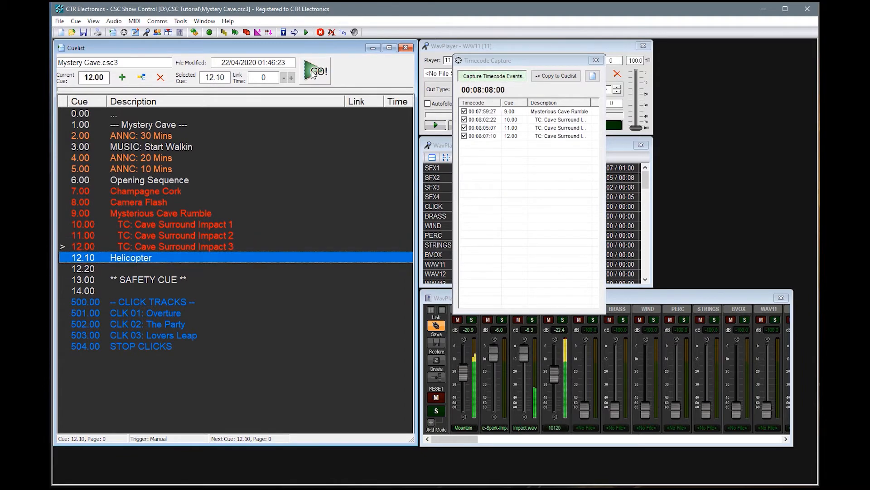
pyautogui.click(492, 76)
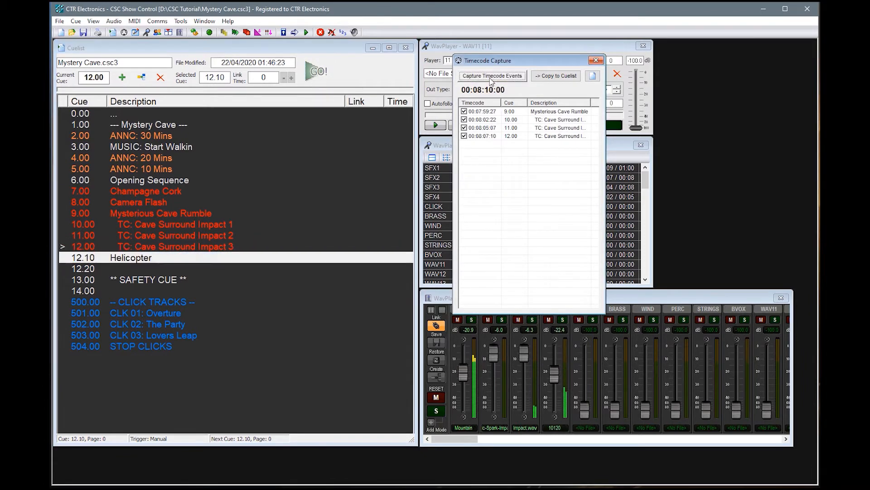
# Step: Copy the captured timecode events to the cuelist and review the written MTC triggers in its expanded view
pyautogui.click(555, 77)
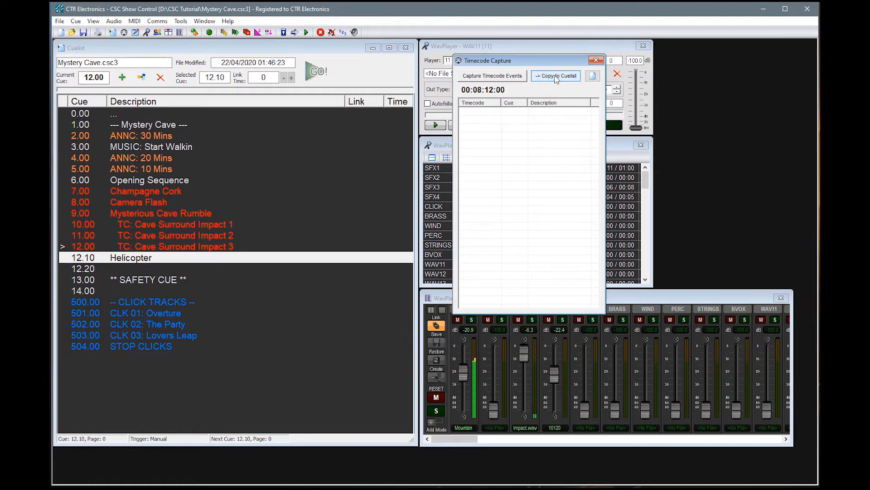
pyautogui.click(304, 102)
pyautogui.scroll(1, 286, 209)
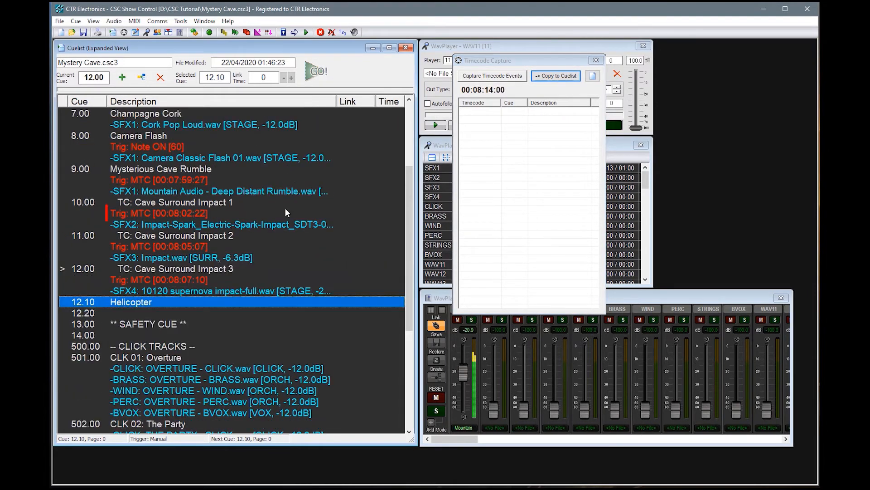
pyautogui.scroll(1, 285, 208)
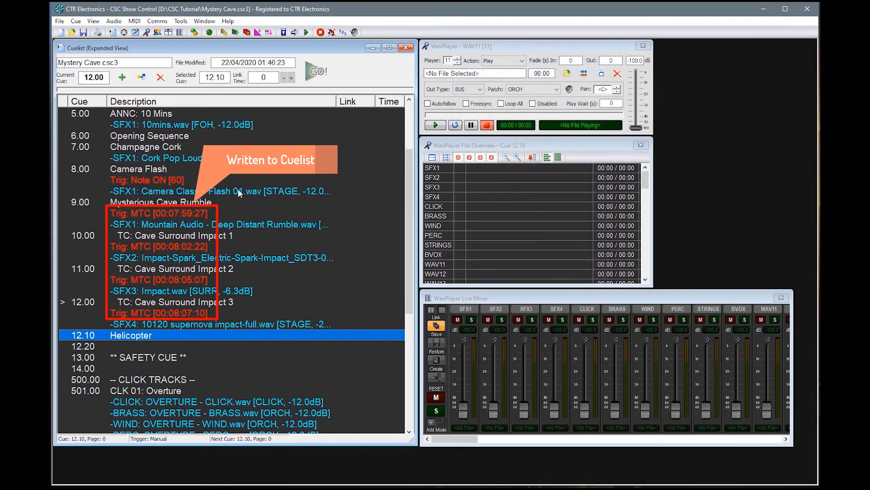
# Step: Open the Cue MIDI Trigger Map and go through its Program Change and Time Code trigger lists
pyautogui.click(134, 21)
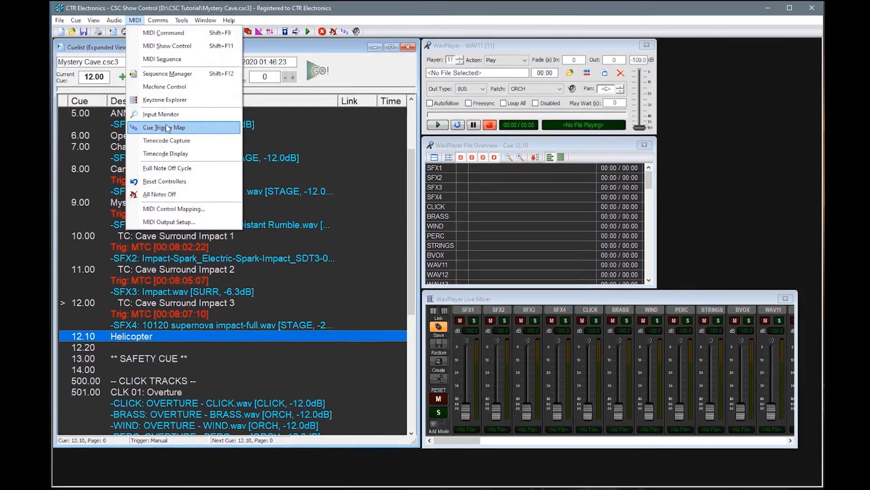
pyautogui.click(165, 115)
pyautogui.click(226, 156)
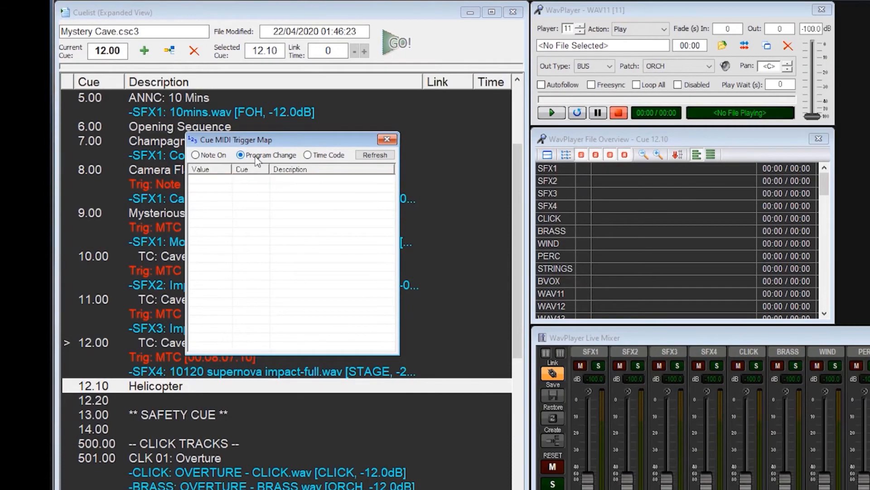
pyautogui.click(317, 156)
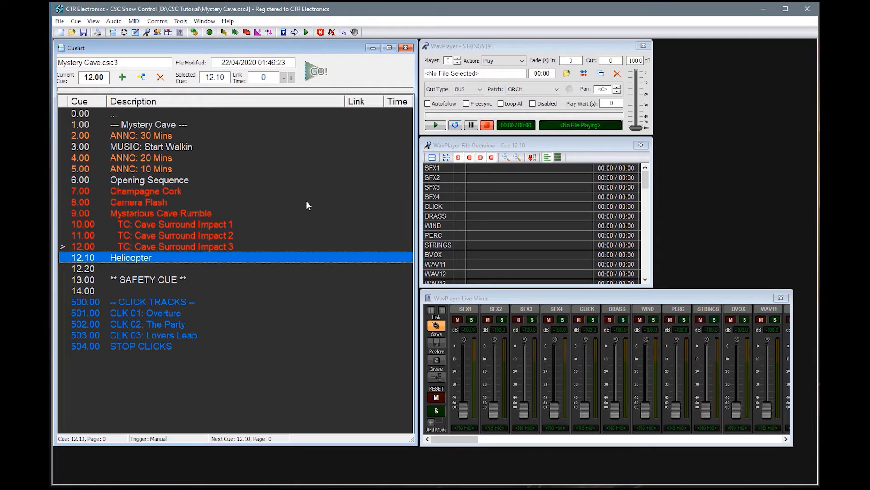
# Step: Open External Trigger Lists and add cues 501.00, 502.00 and 503.00 from the cuelist to List 1
pyautogui.click(94, 21)
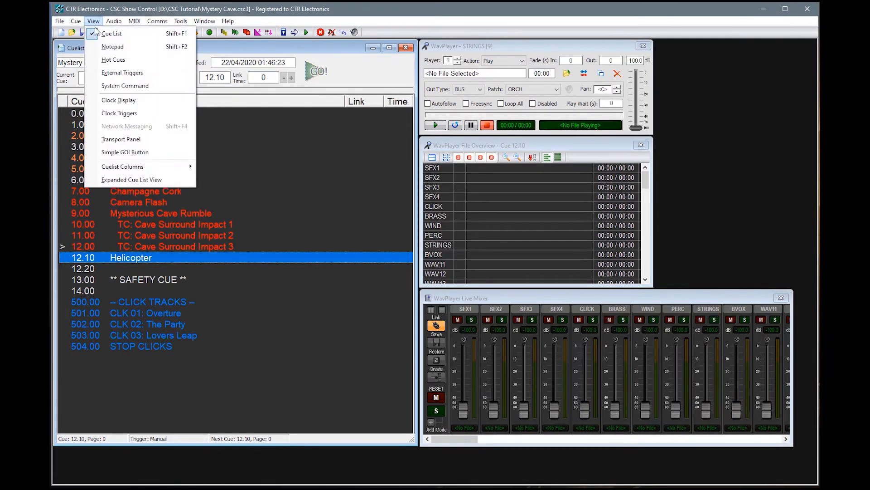
pyautogui.click(112, 75)
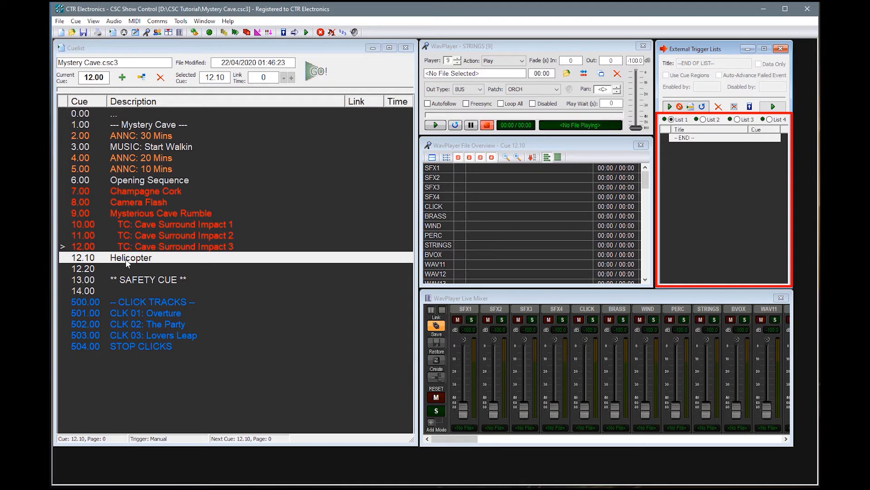
pyautogui.moveTo(132, 313); pyautogui.dragTo(668, 163)
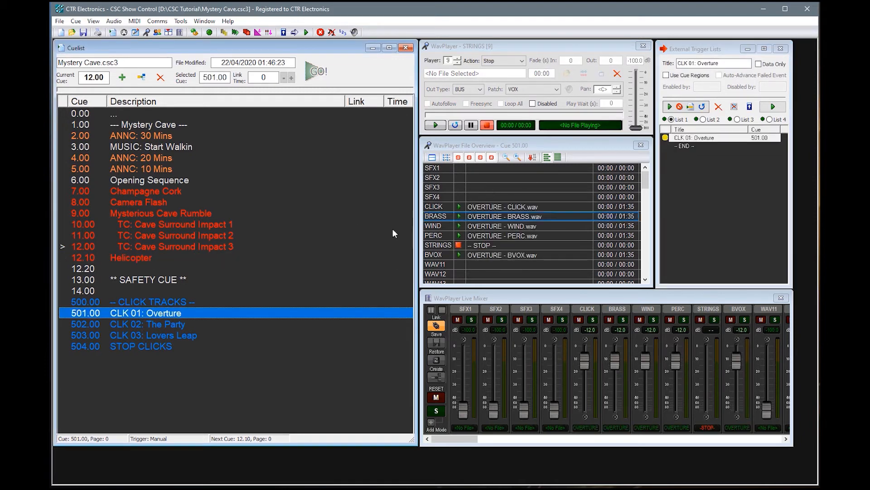
pyautogui.moveTo(83, 326); pyautogui.dragTo(725, 200)
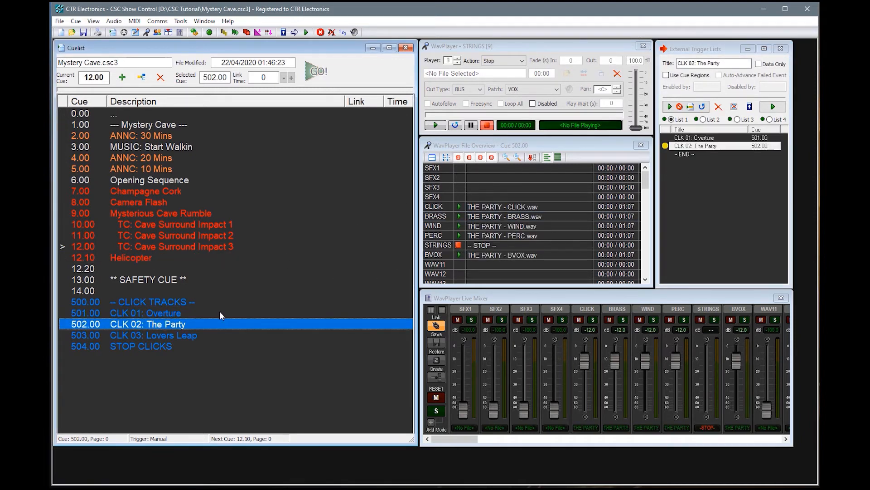
pyautogui.moveTo(132, 338); pyautogui.dragTo(702, 221)
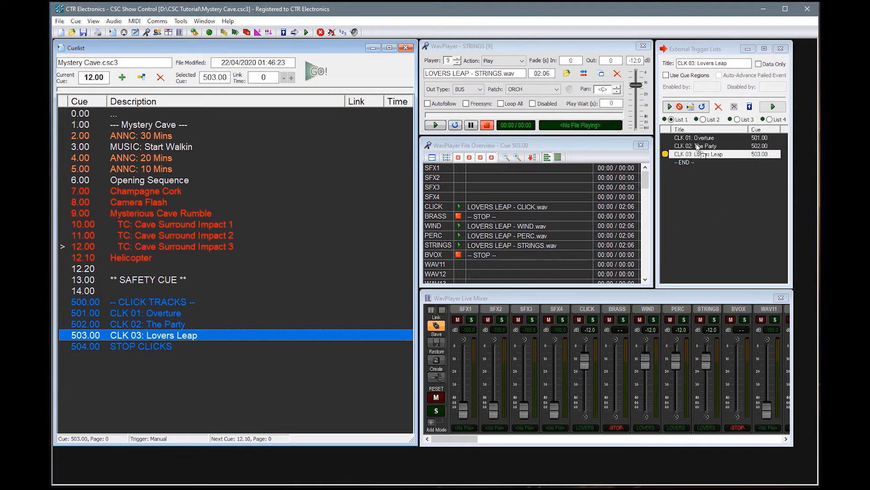
# Step: Enable Data Only for the CLK 03: Lovers Leap, CLK 02: The Party and CLK 01: Overture triggers
pyautogui.click(756, 75)
pyautogui.click(707, 146)
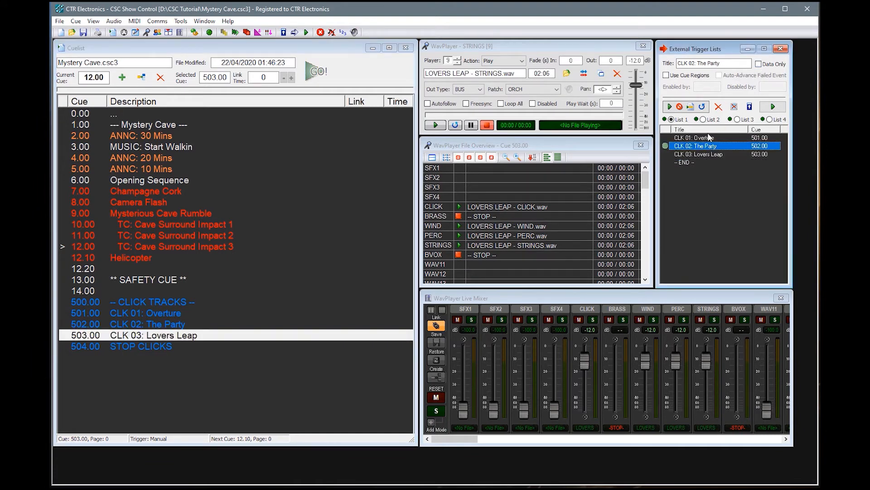
pyautogui.click(759, 64)
pyautogui.click(698, 137)
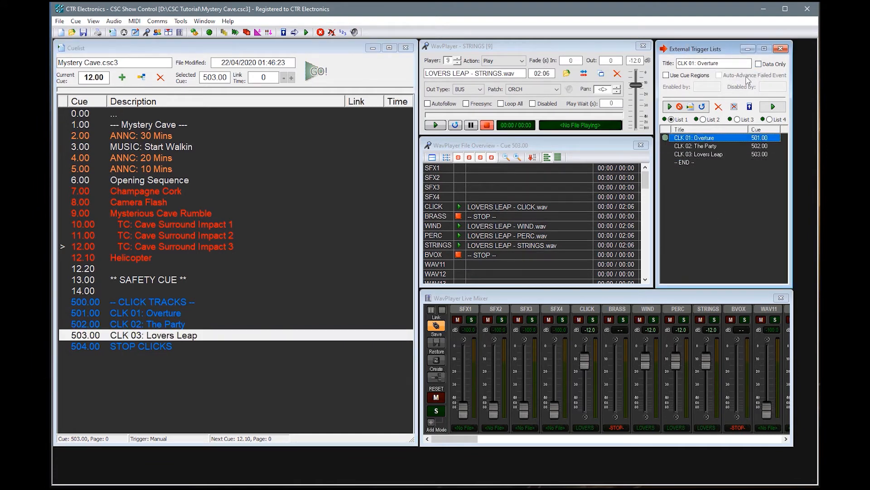
pyautogui.click(760, 64)
pyautogui.click(760, 65)
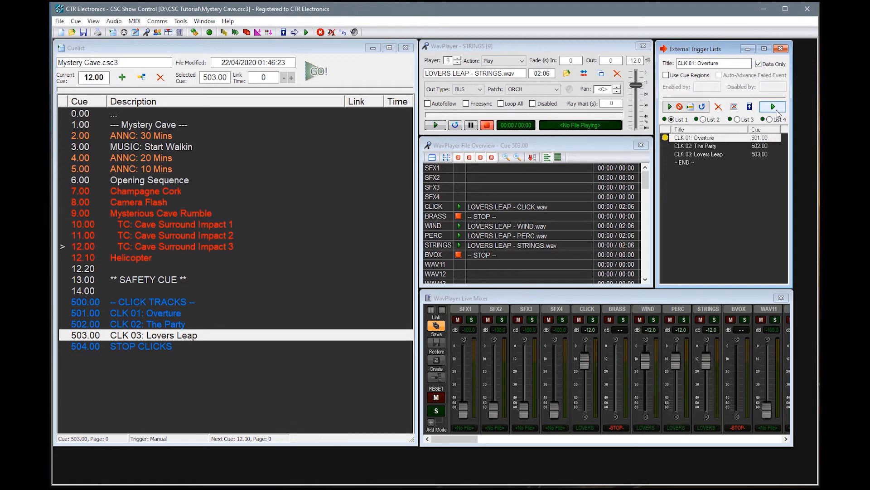
# Step: Fire the three click track triggers of List 1 in order from CLK 01: Overture and stop all playback
pyautogui.click(774, 108)
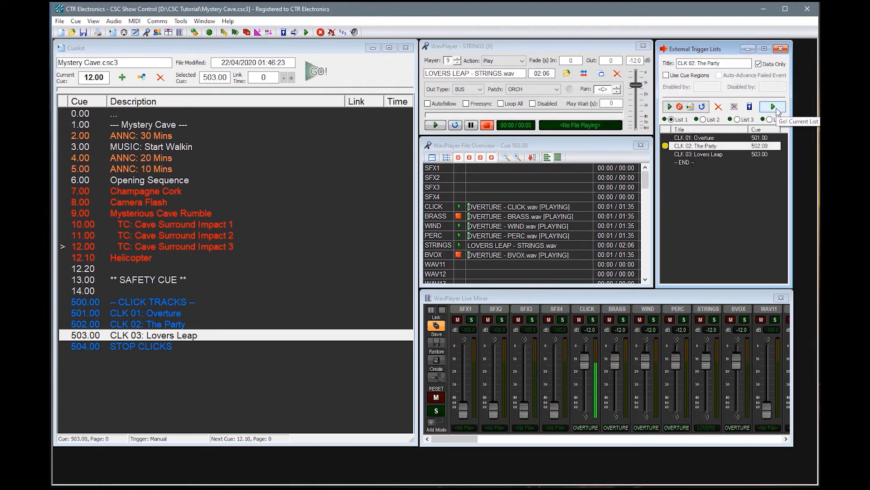
pyautogui.click(774, 107)
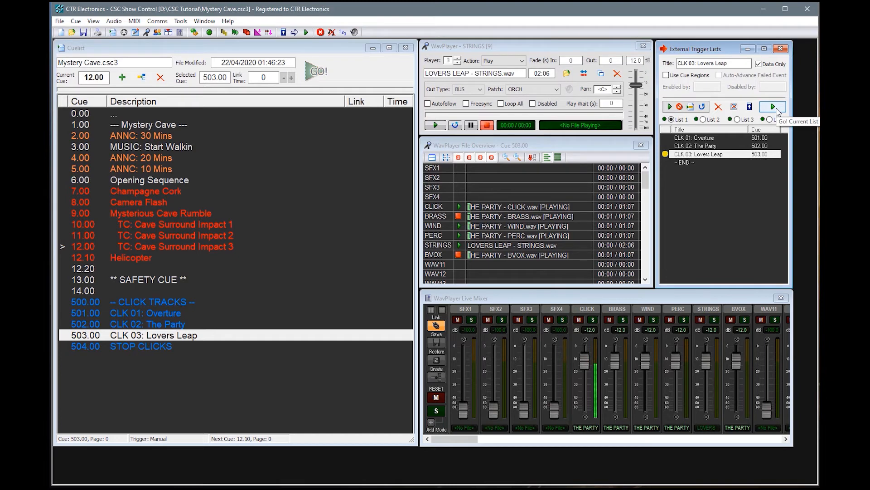
pyautogui.click(775, 108)
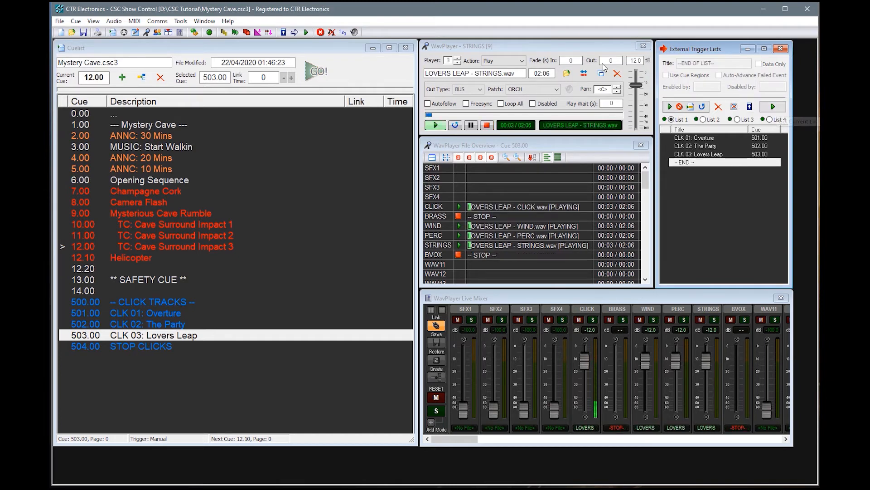
pyautogui.click(320, 33)
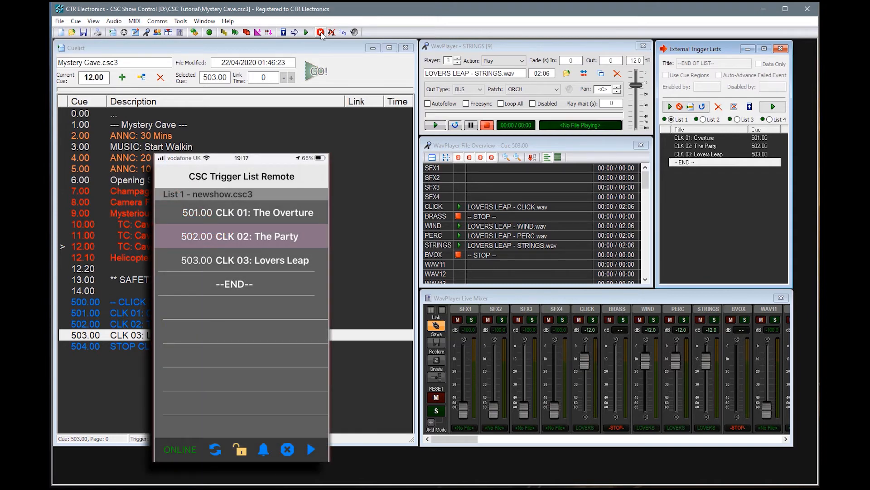
# Step: Insert MARK events after CLK 01 and CLK 02 in List 1, and fill List 2 with STOP CLICKS followed by a LOOP event
pyautogui.click(690, 106)
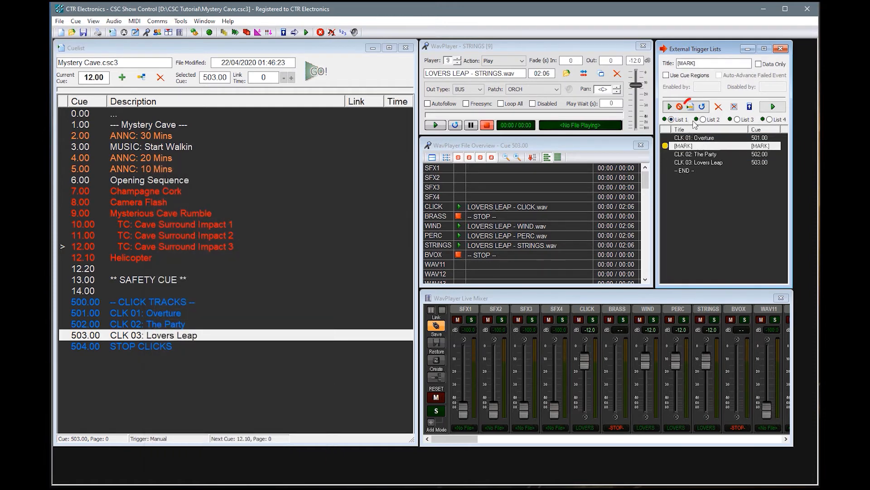
pyautogui.moveTo(690, 107); pyautogui.dragTo(702, 163)
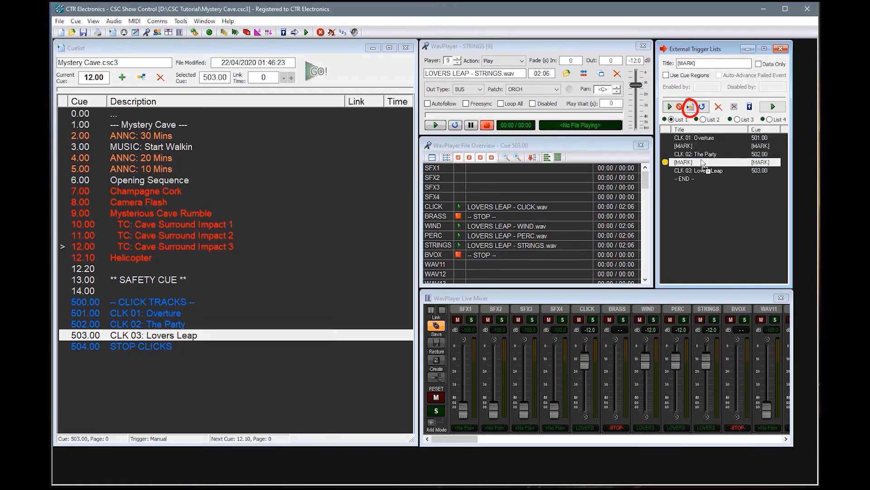
pyautogui.click(703, 119)
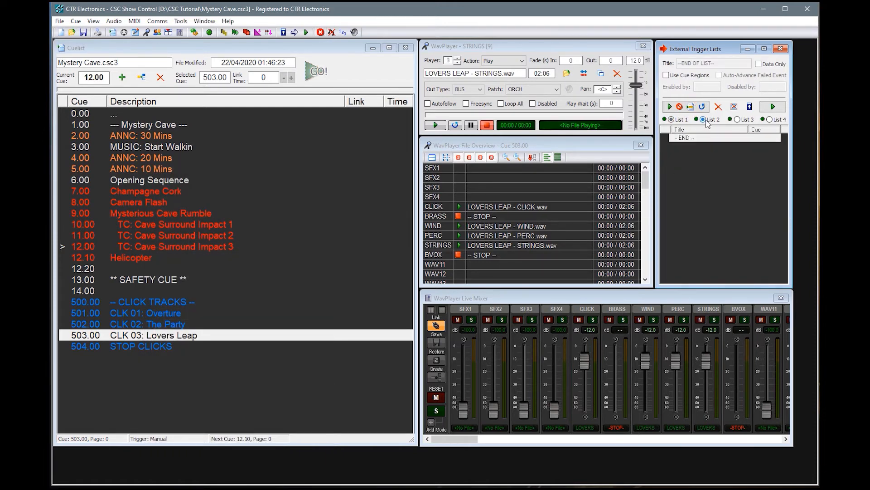
pyautogui.click(130, 347)
pyautogui.moveTo(633, 214); pyautogui.dragTo(707, 197)
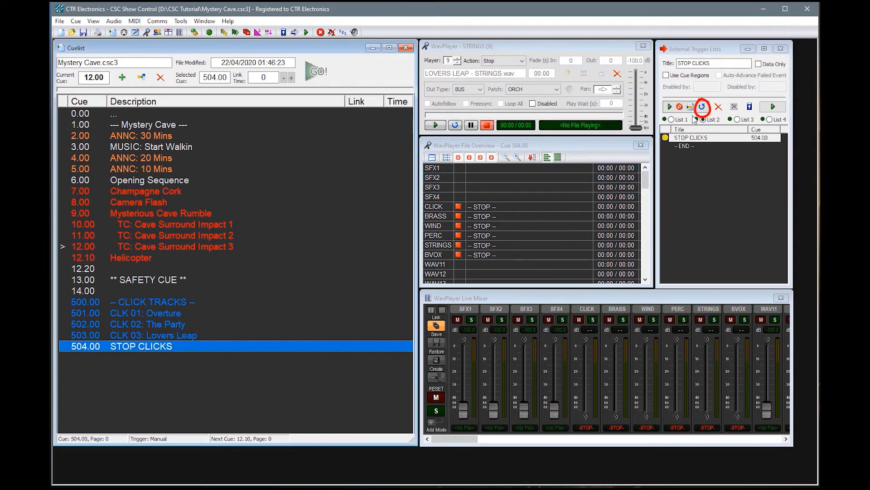
pyautogui.moveTo(700, 146); pyautogui.dragTo(701, 148)
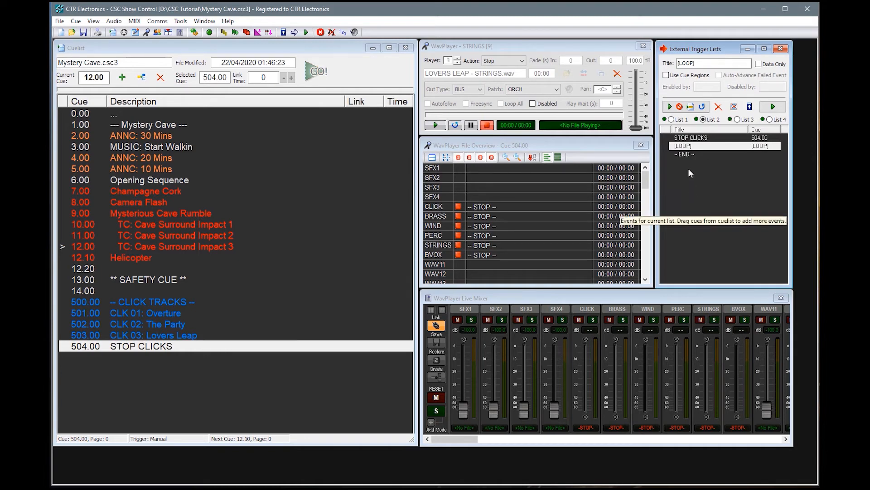
# Step: Turn on cue regions for the CLK 01: Overture trigger in List 1, enabled by cue 6.00 and disabled by cue 7.00
pyautogui.click(671, 120)
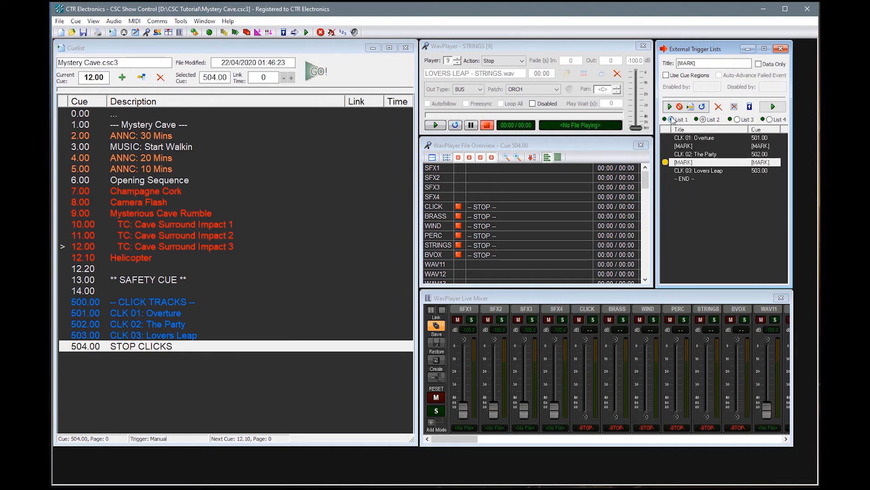
pyautogui.click(690, 138)
pyautogui.click(666, 76)
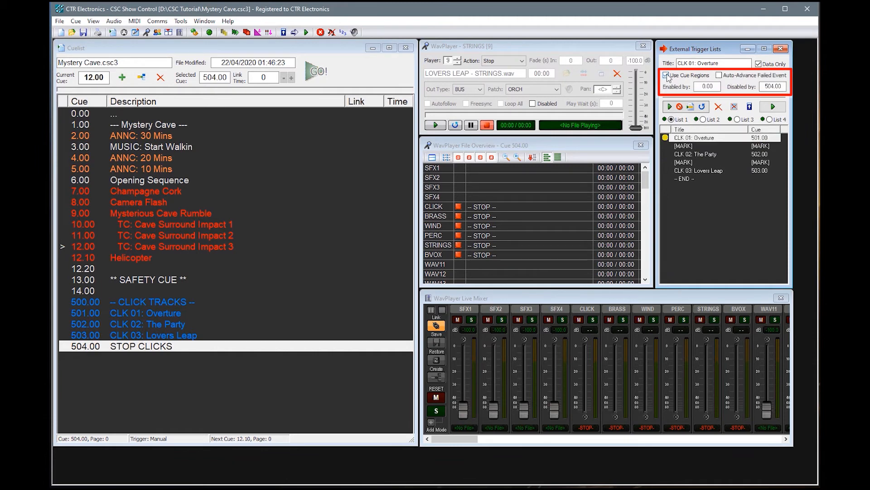
pyautogui.click(112, 179)
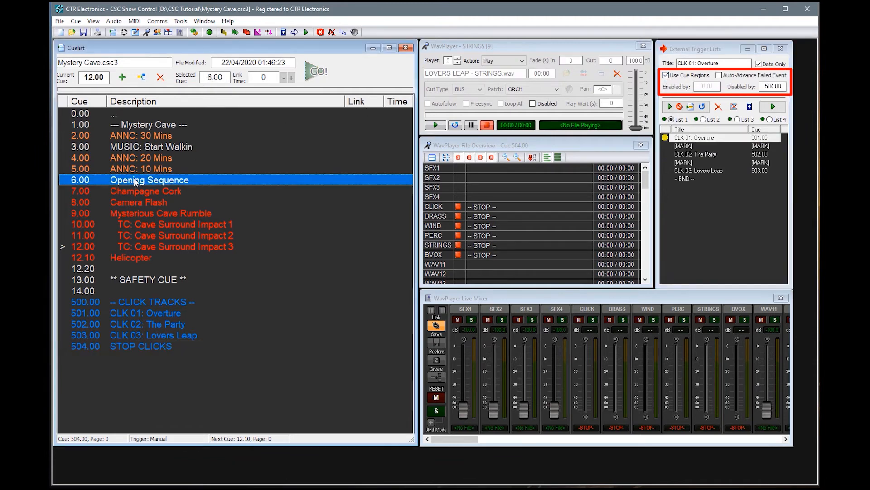
pyautogui.moveTo(702, 86); pyautogui.dragTo(701, 86)
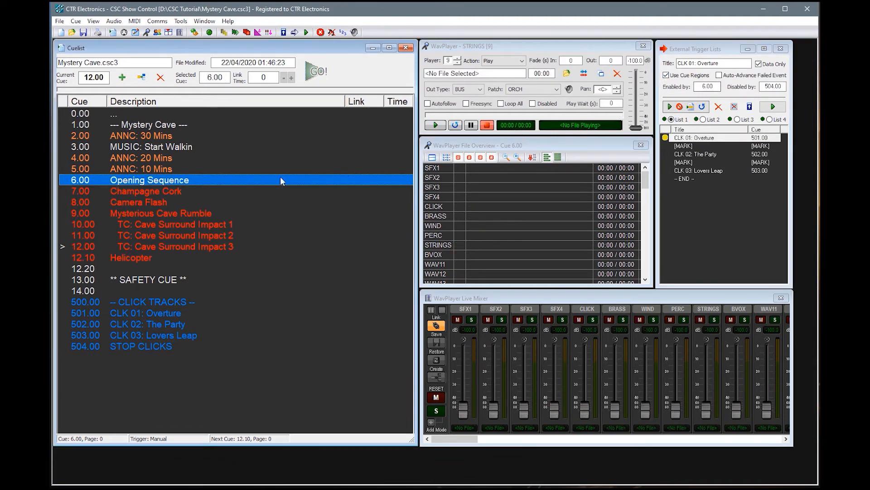
pyautogui.click(157, 192)
pyautogui.click(773, 86)
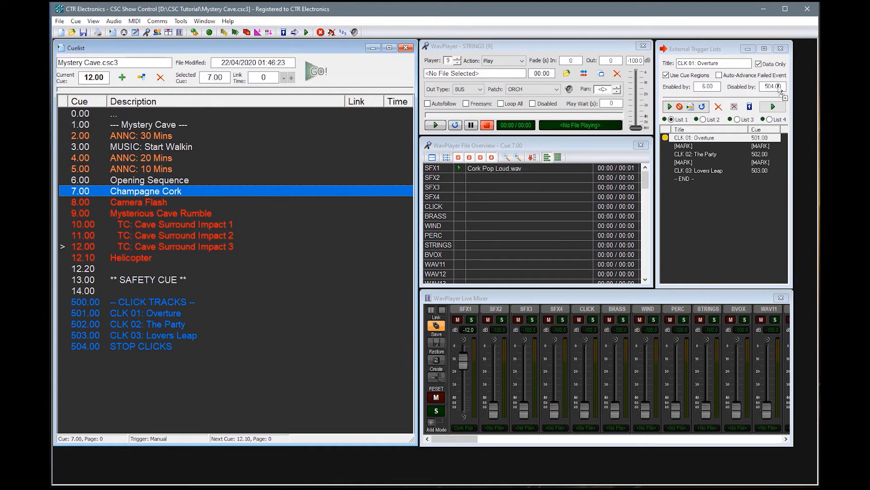
pyautogui.click(698, 138)
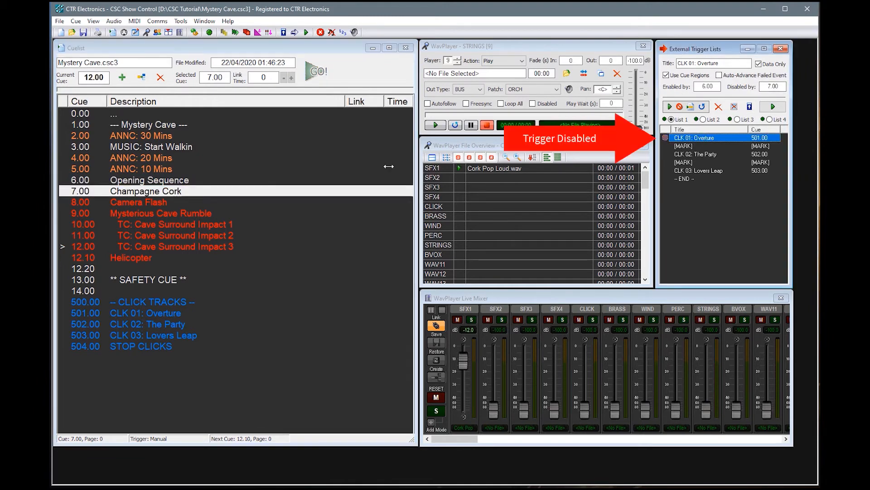
# Step: Fire cue 6.00, Opening Sequence, from the cuelist
pyautogui.click(177, 182)
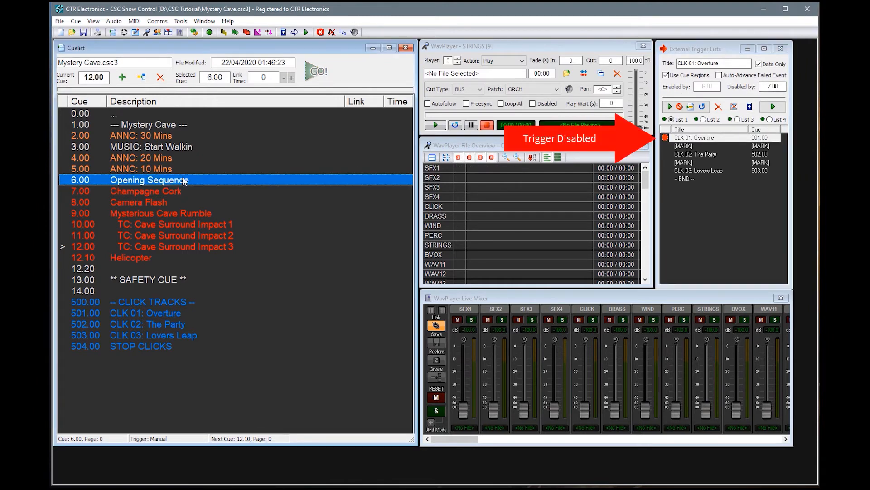
pyautogui.click(321, 76)
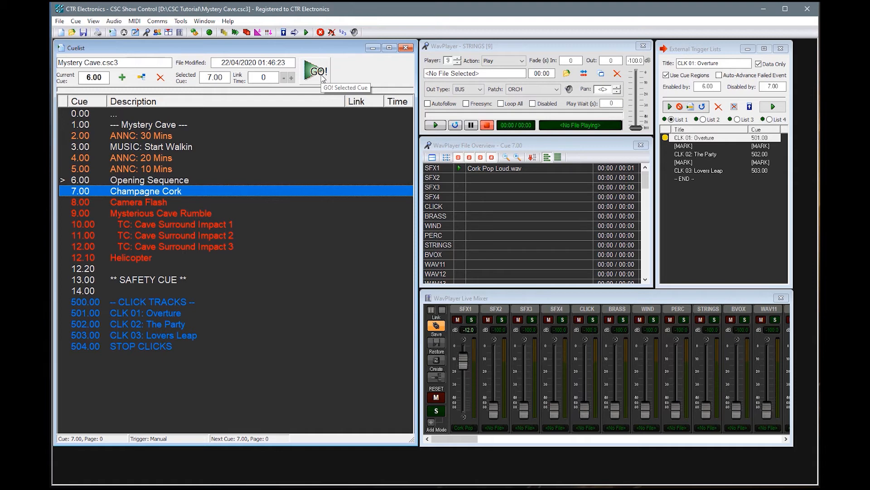
# Step: In the CSC settings, set this machine to Slave for network tracking and enable the iDevice Remote connection
pyautogui.click(181, 22)
pyautogui.click(210, 143)
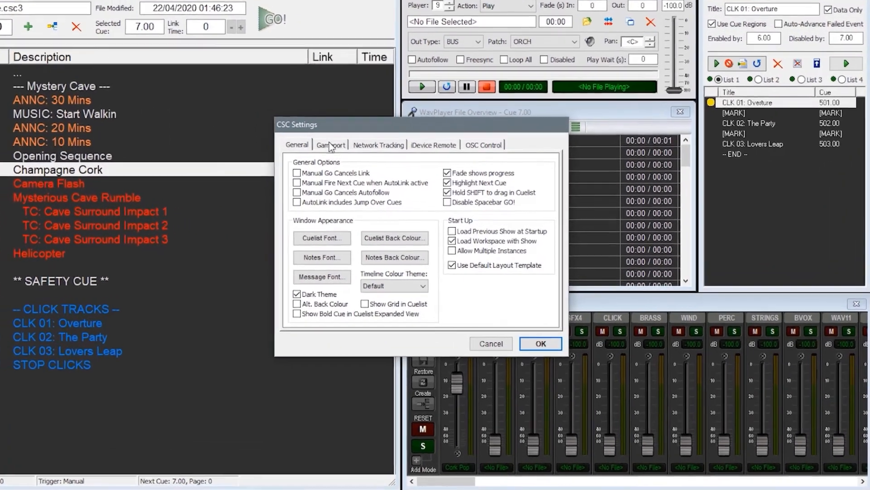
pyautogui.click(379, 145)
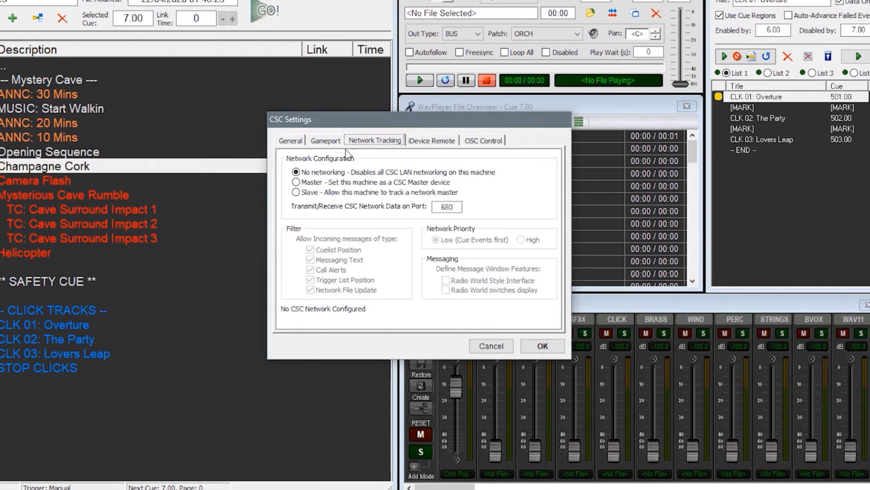
pyautogui.click(311, 188)
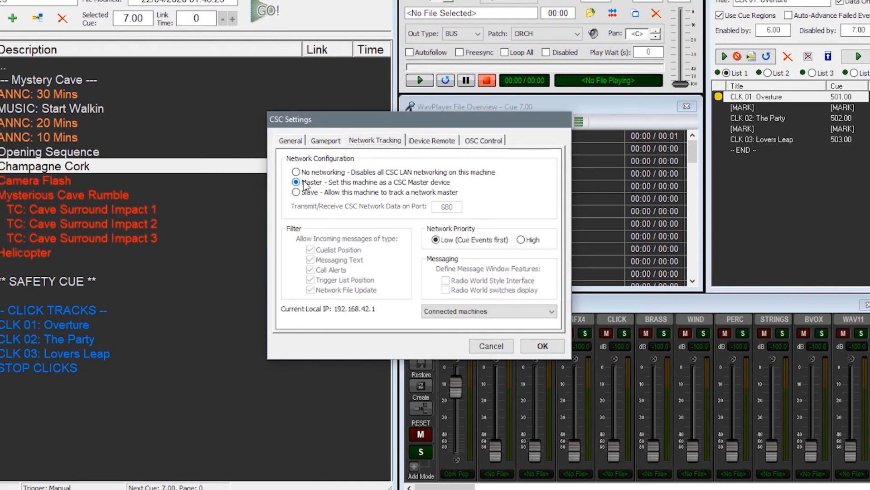
pyautogui.click(297, 193)
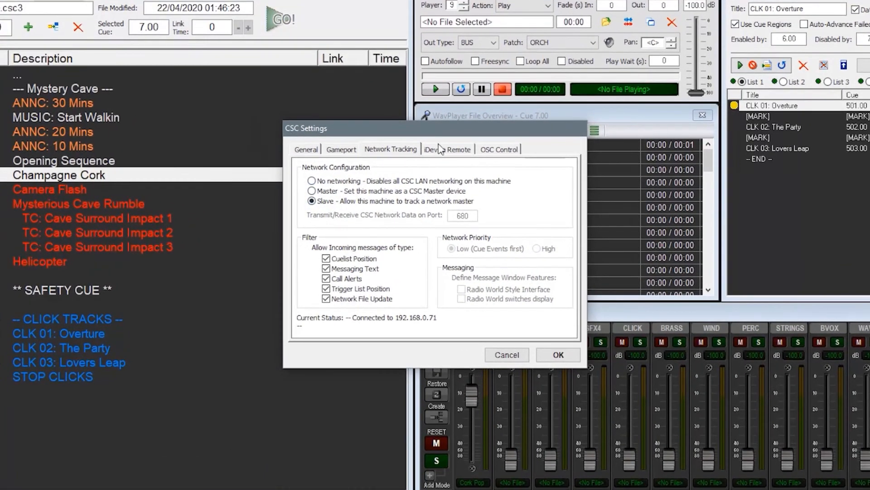
pyautogui.click(431, 173)
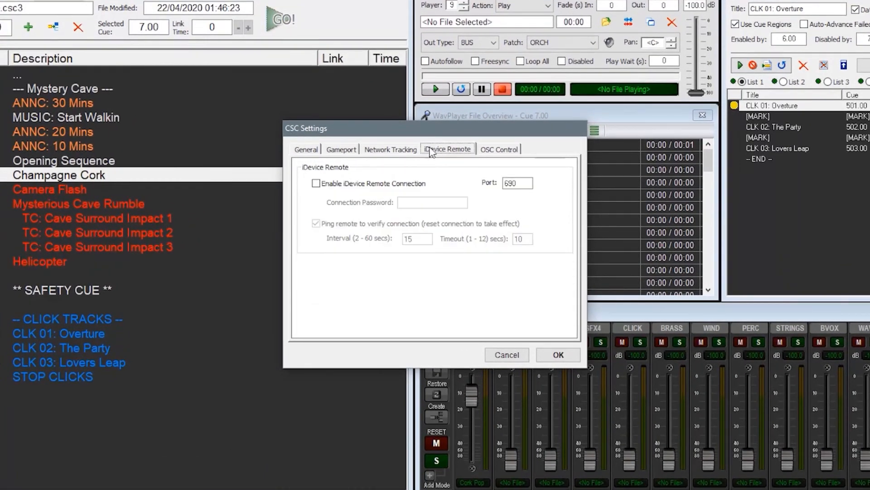
pyautogui.click(341, 185)
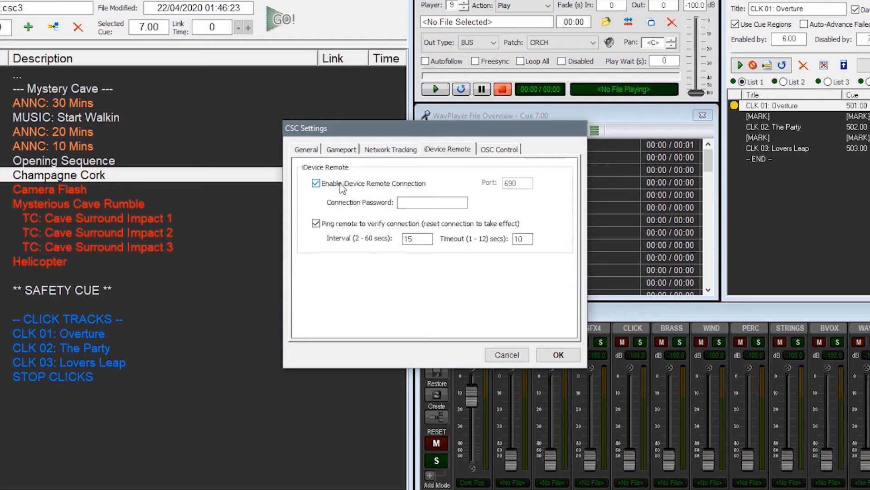
# Step: Enable OSC control with Send Status Updates and Full Mixer Control, and apply the settings
pyautogui.click(486, 152)
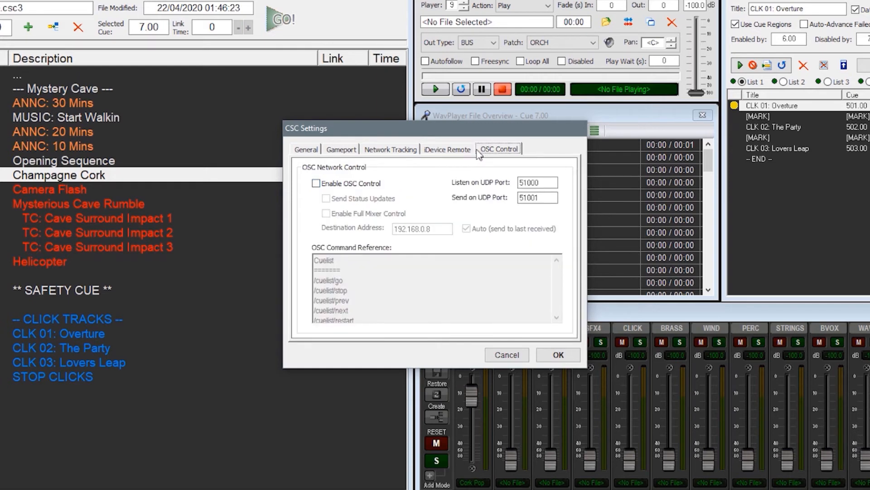
pyautogui.click(363, 184)
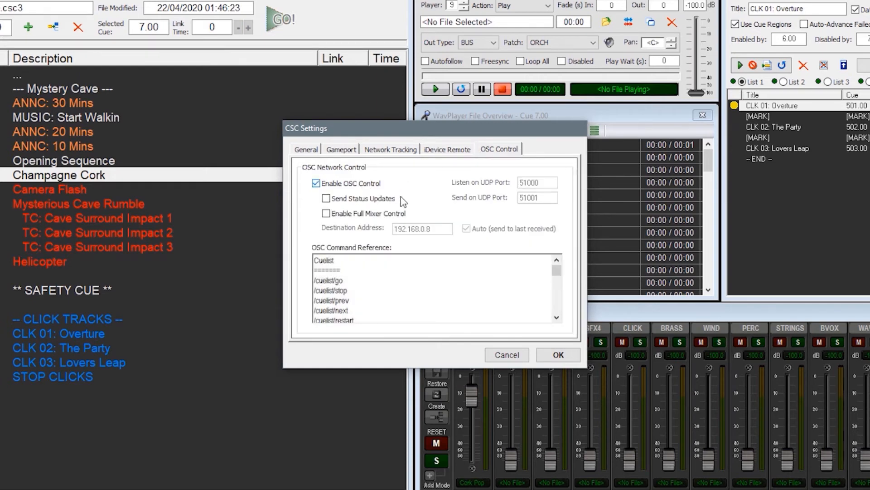
pyautogui.moveTo(557, 274)
pyautogui.mouseDown()
pyautogui.moveTo(553, 319)
pyautogui.moveTo(560, 273)
pyautogui.mouseUp()
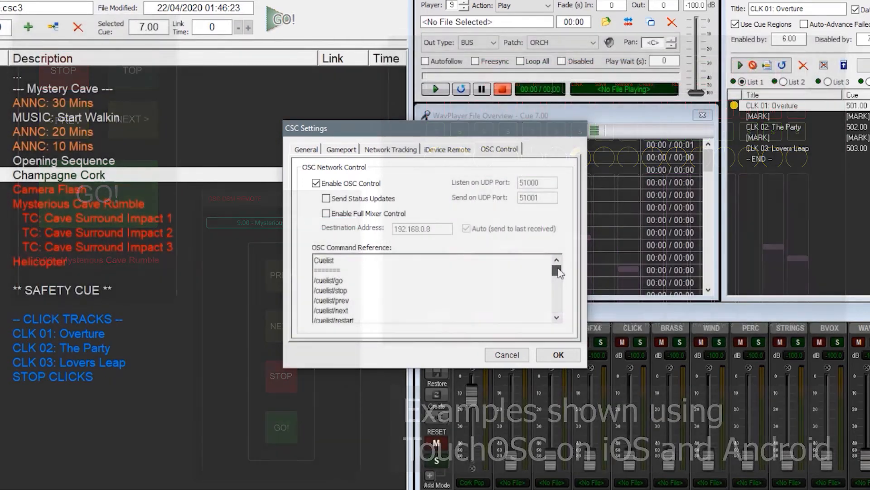
pyautogui.click(327, 199)
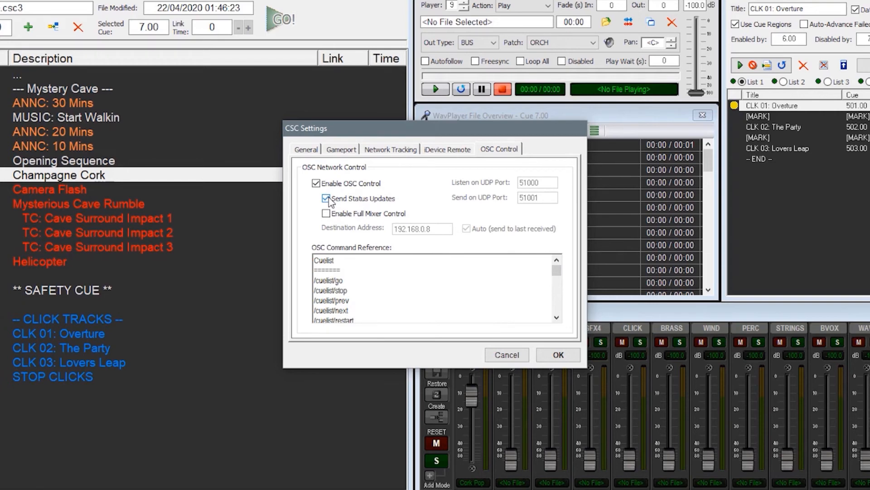
pyautogui.click(327, 214)
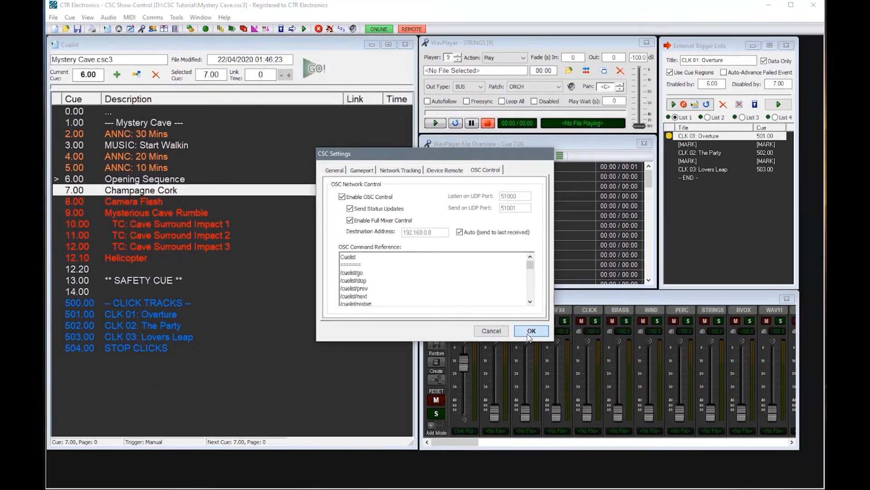
pyautogui.click(558, 354)
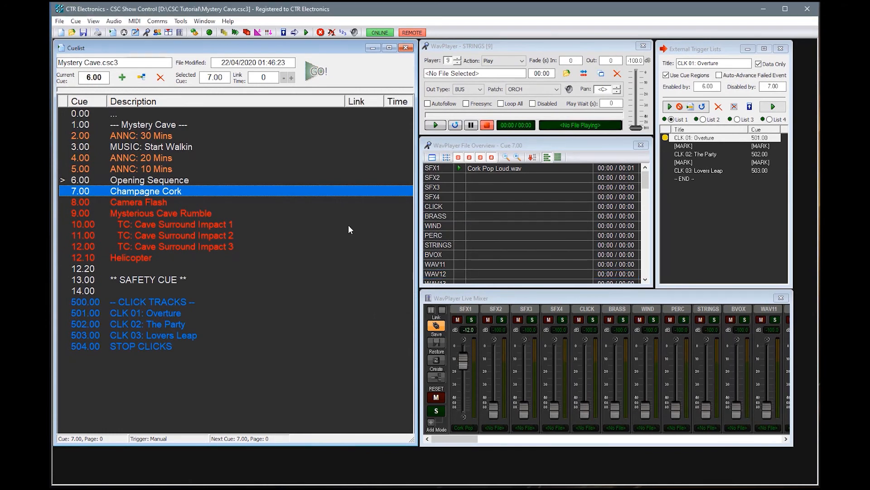
# Step: Open Network Messaging and send the message "hello"
pyautogui.click(94, 21)
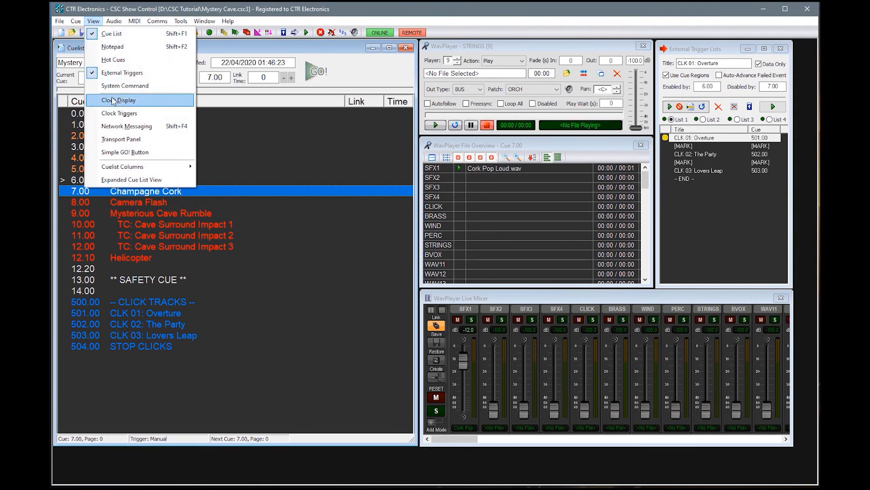
pyautogui.click(140, 122)
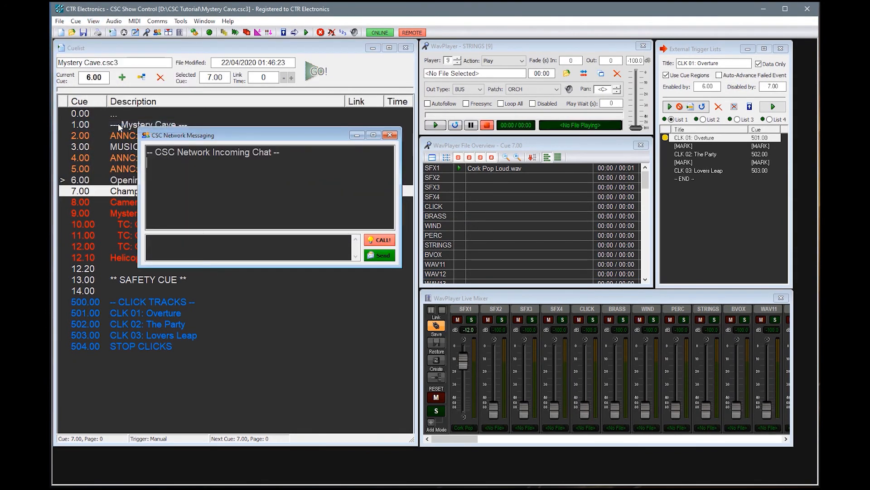
pyautogui.click(222, 254)
pyautogui.write('hello')
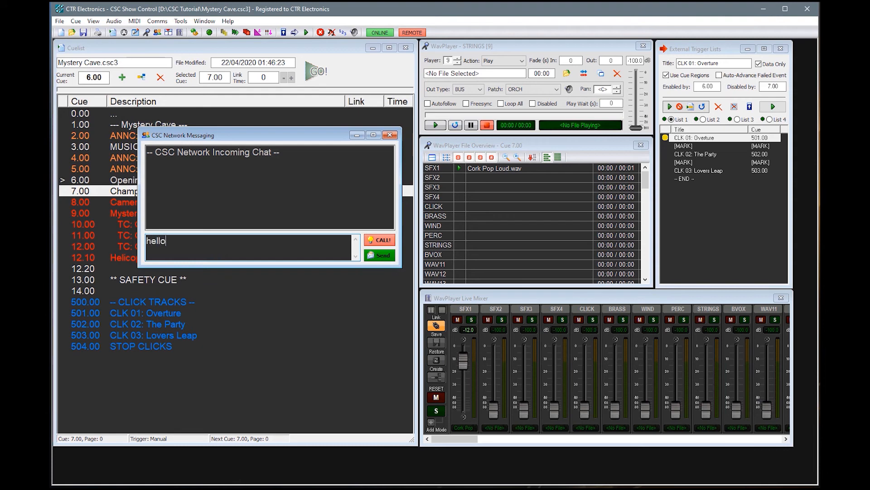
pyautogui.press('Return')
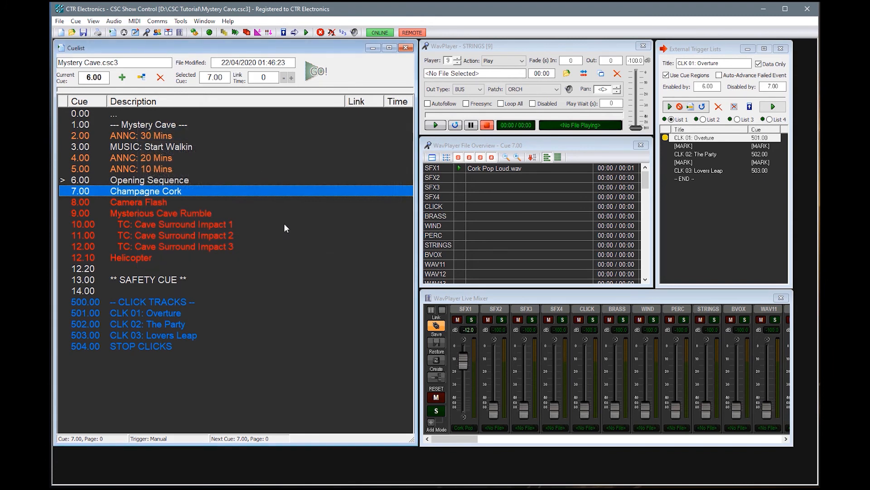
# Step: Give cue 4.00, ANNC: 20 Mins, a timecode trigger at hour 19, minute 10
pyautogui.doubleClick(160, 158)
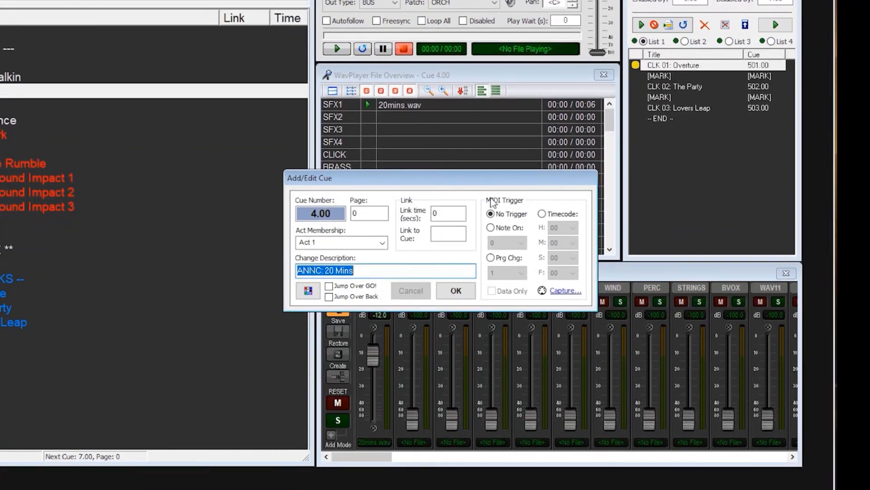
pyautogui.click(541, 213)
pyautogui.click(569, 227)
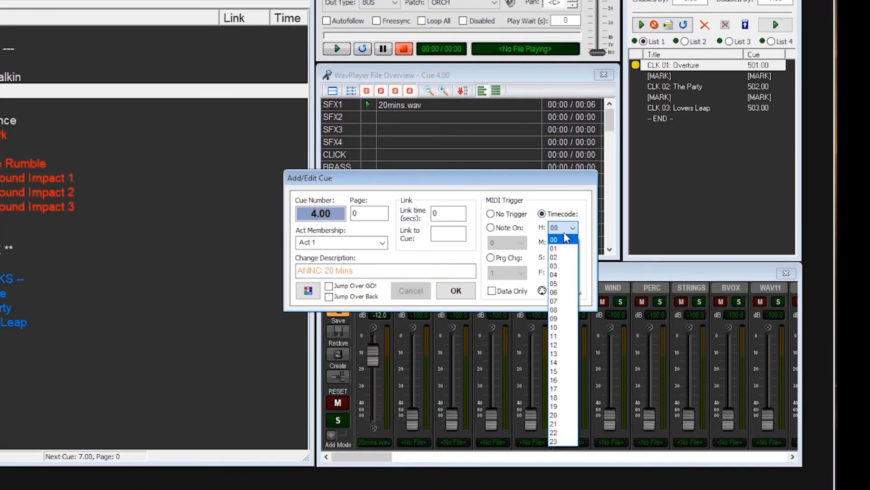
pyautogui.click(567, 407)
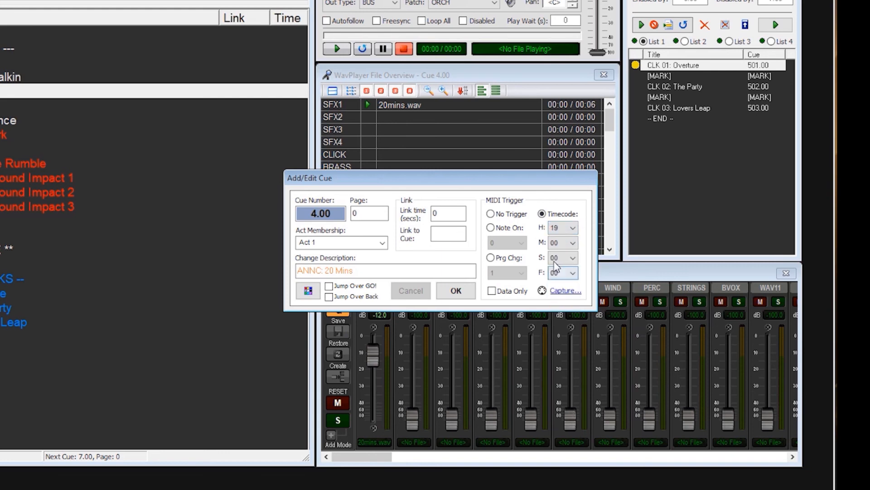
pyautogui.click(566, 242)
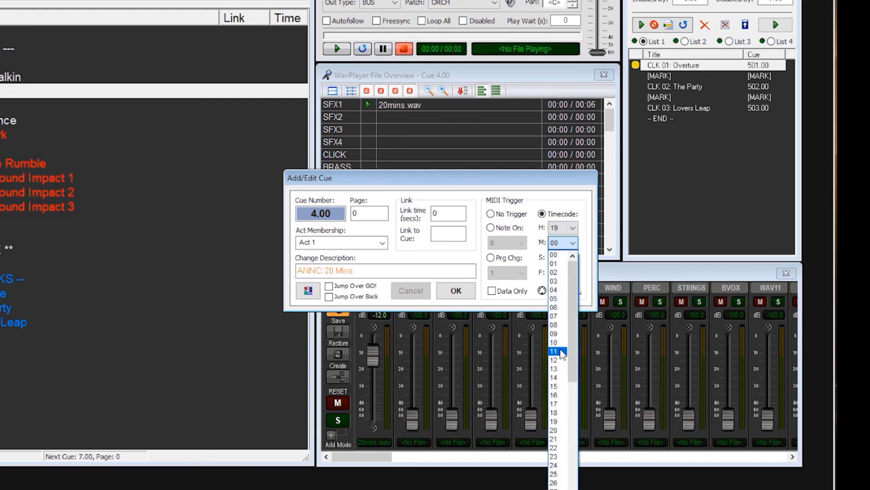
pyautogui.click(559, 342)
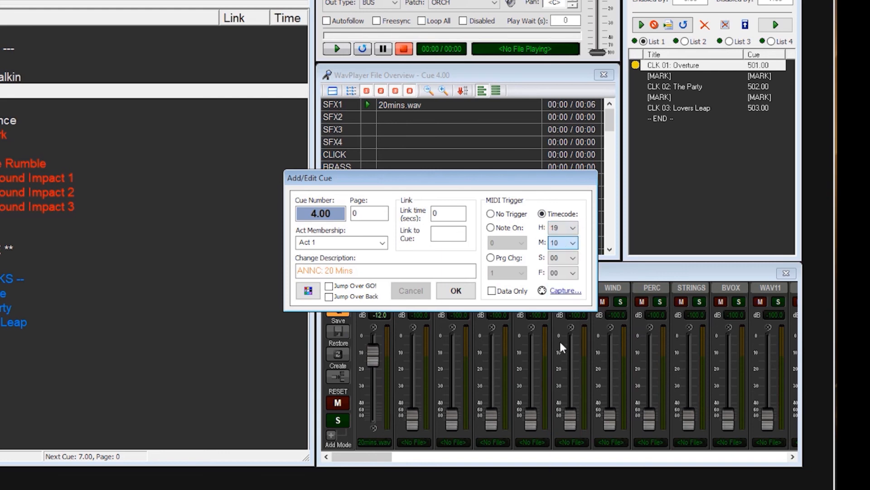
# Step: Change the description of cue 4.00 to "ANNC: 20 Mins (at 19:10)" and save the cue
pyautogui.click(407, 270)
pyautogui.write('(at 19')
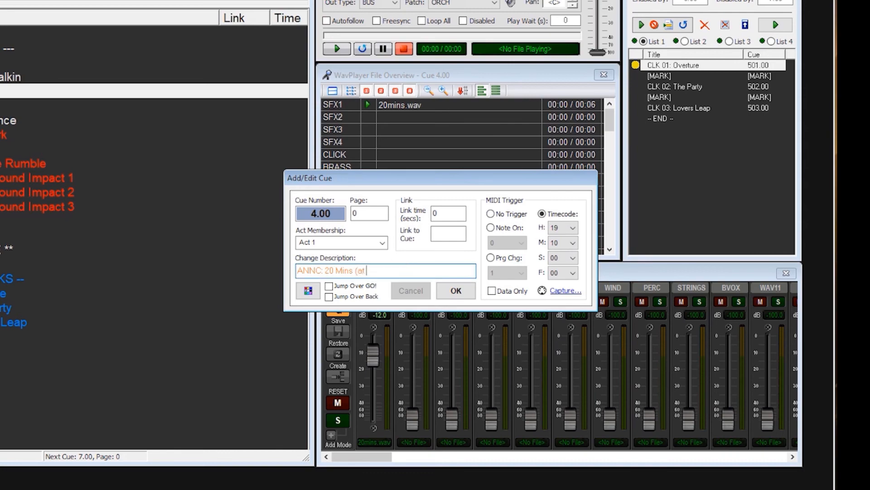
pyautogui.write(':10)')
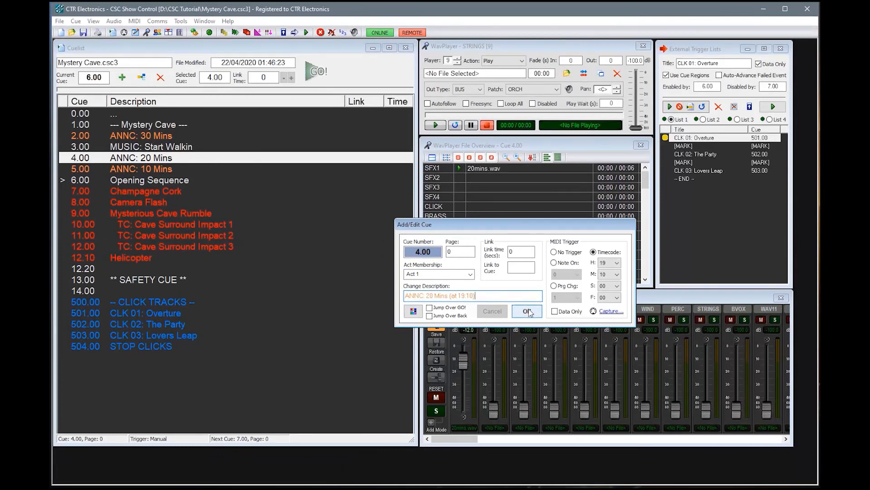
pyautogui.click(508, 306)
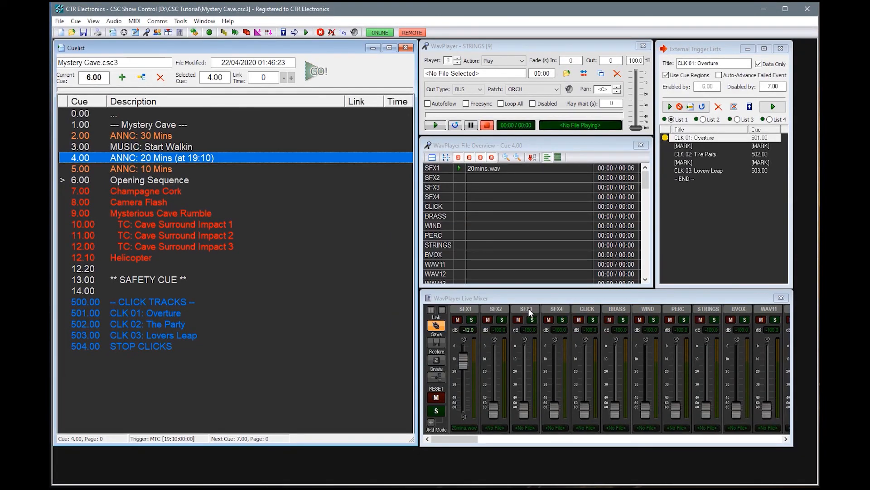
# Step: Open the Clock Triggers and add a GO trigger for 19:10
pyautogui.click(93, 21)
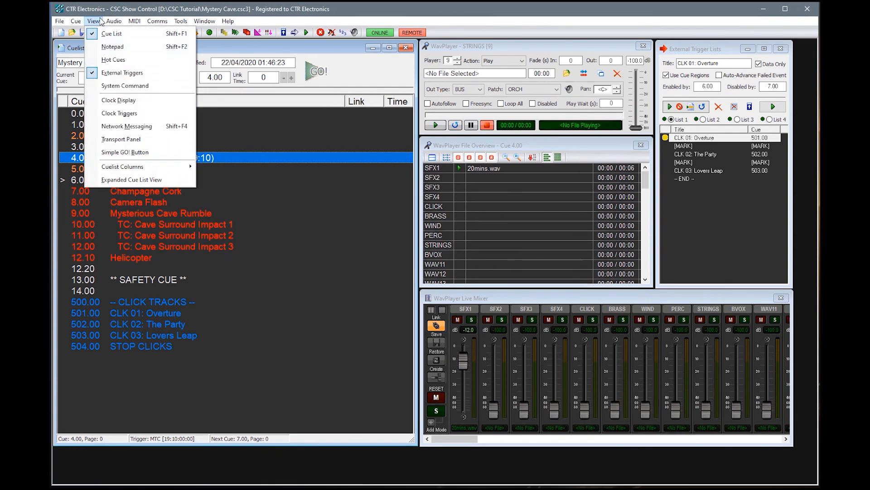
pyautogui.click(122, 112)
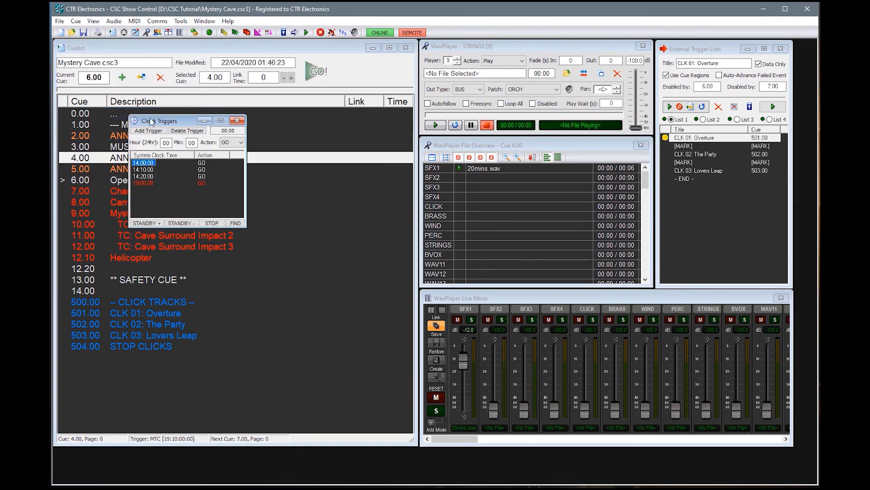
pyautogui.moveTo(151, 119); pyautogui.dragTo(285, 190)
pyautogui.doubleClick(303, 214)
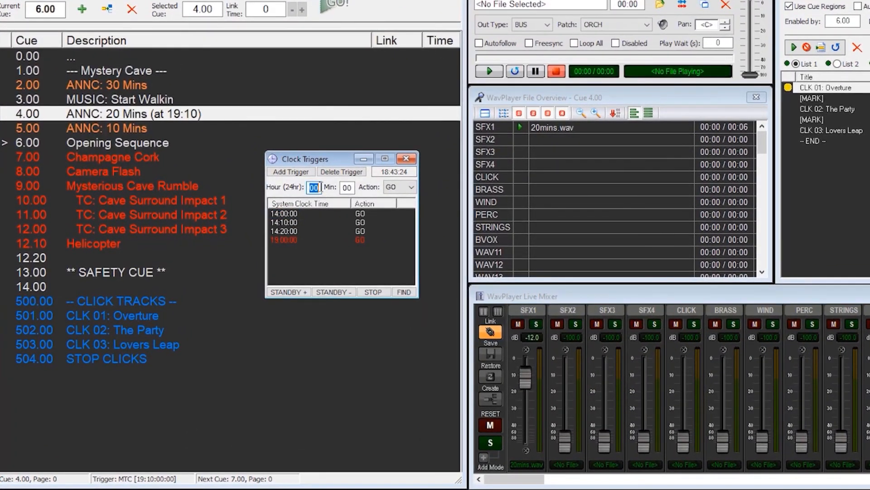
pyautogui.write('19')
pyautogui.press('Tab')
pyautogui.write('10')
pyautogui.click(290, 172)
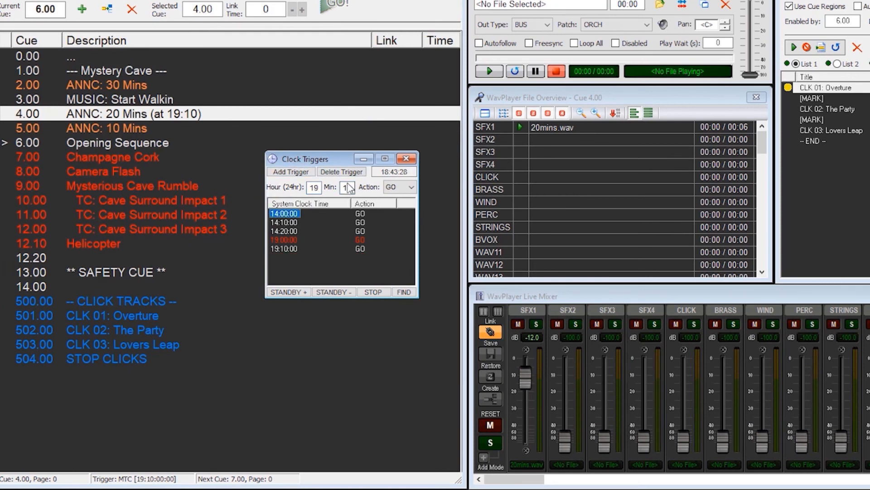
# Step: Add a second GO clock trigger for 19:20 and move the Clock Triggers window clear of the cuelist
pyautogui.doubleClick(348, 187)
pyautogui.write('20')
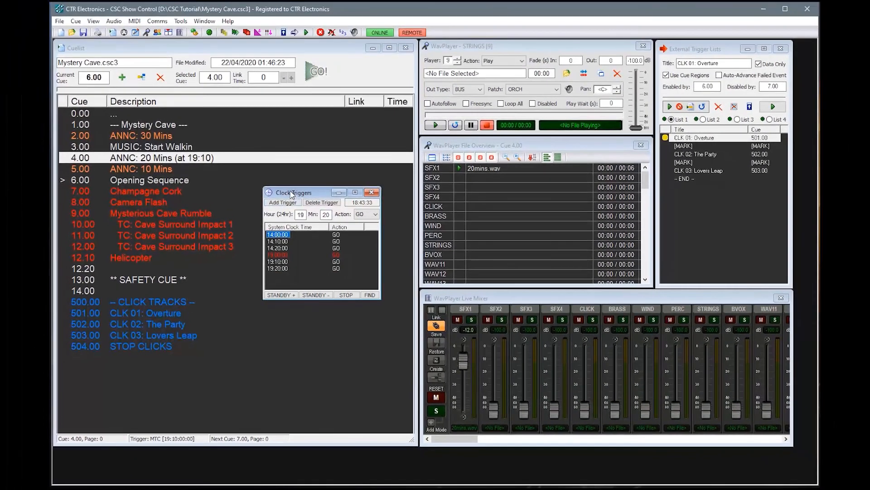
pyautogui.click(308, 173)
pyautogui.moveTo(308, 159); pyautogui.dragTo(502, 146)
pyautogui.moveTo(446, 182); pyautogui.dragTo(461, 180)
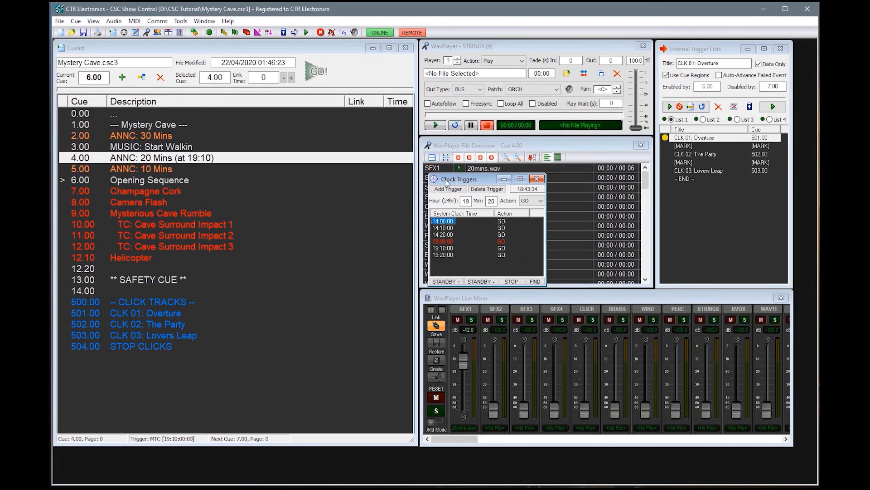
# Step: Set cue 2.00, ANNC: 30 Mins, as the next cue
pyautogui.click(142, 135)
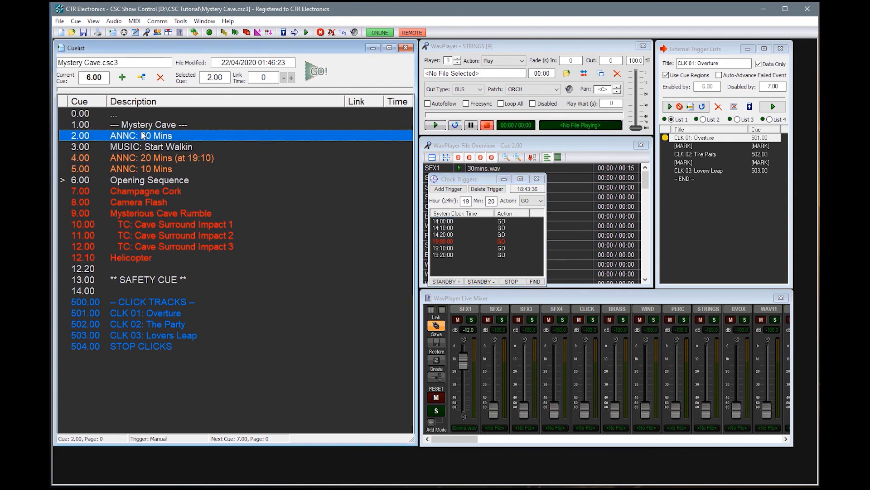
pyautogui.press('F8')
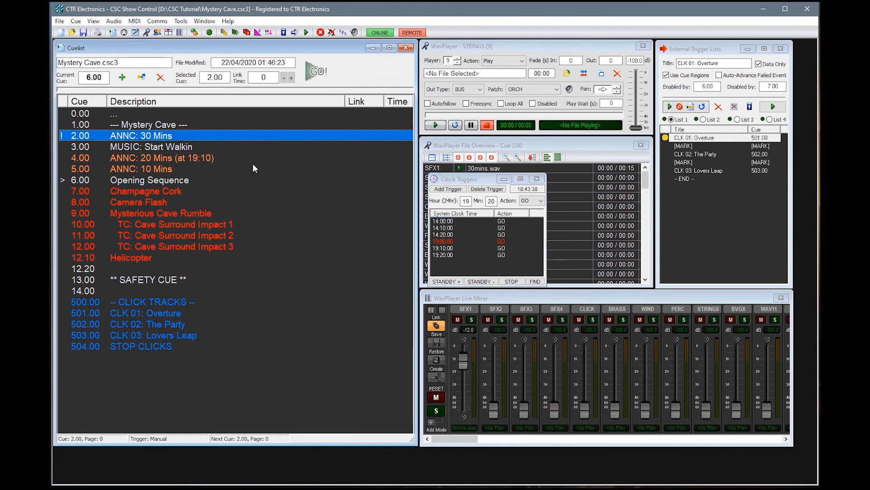